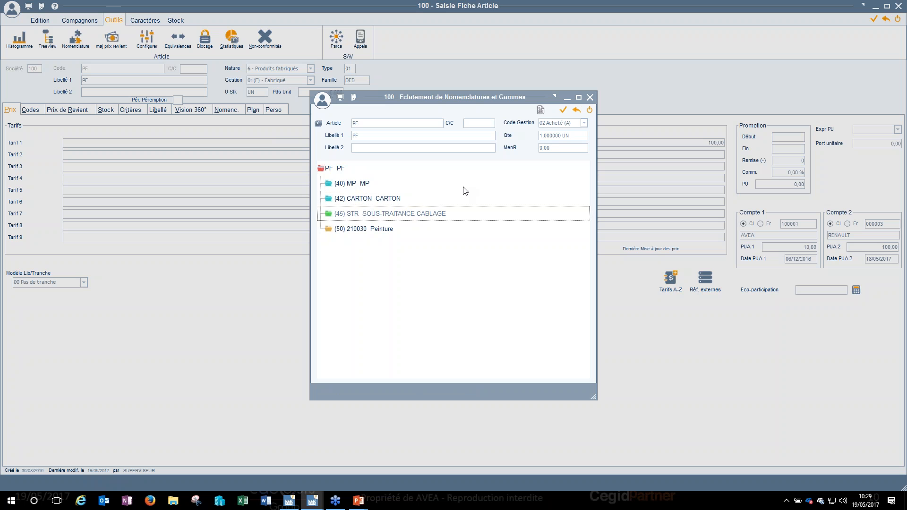
# View the details of the 210030 Peinture operation in the PF nomenclature, and close the breakdown and the article record
pyautogui.click(382, 231)
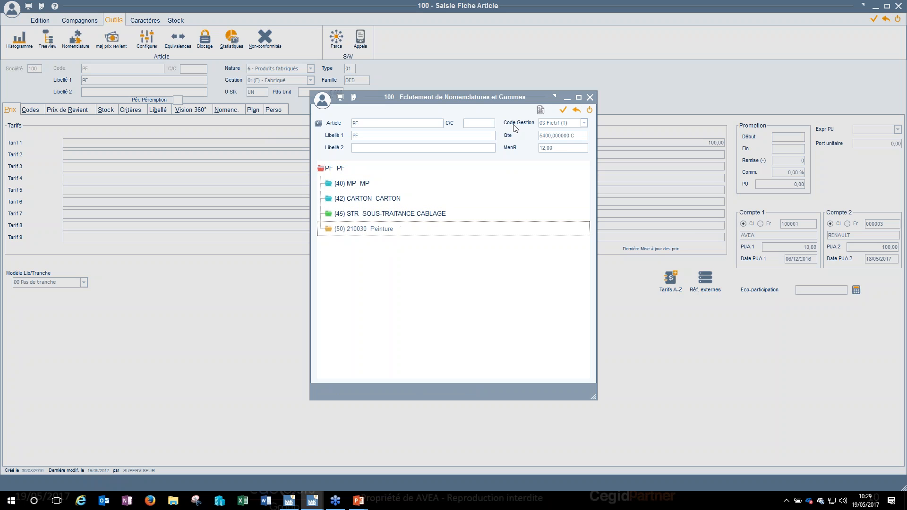
pyautogui.click(590, 112)
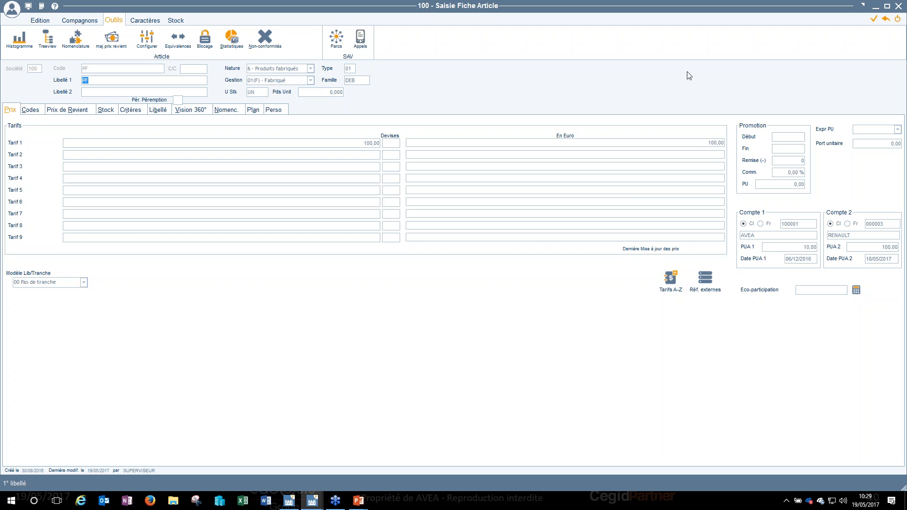
pyautogui.press('Escape')
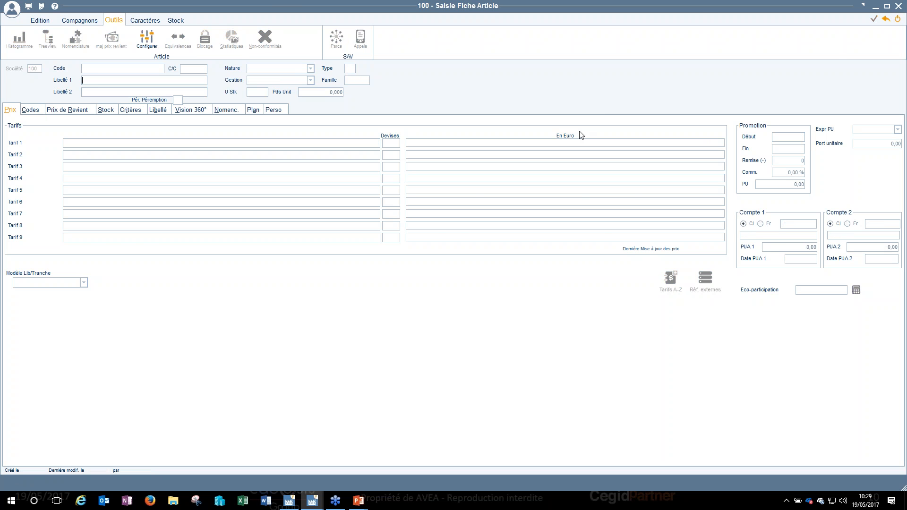
pyautogui.press('Escape')
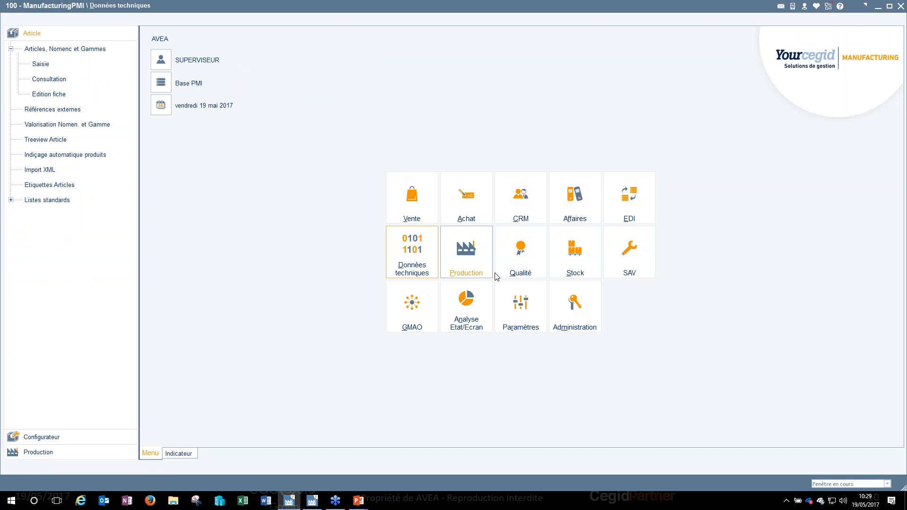
# Start a new internal production order with an automatically assigned number for the customer RENAULT
pyautogui.click(460, 263)
pyautogui.click(50, 395)
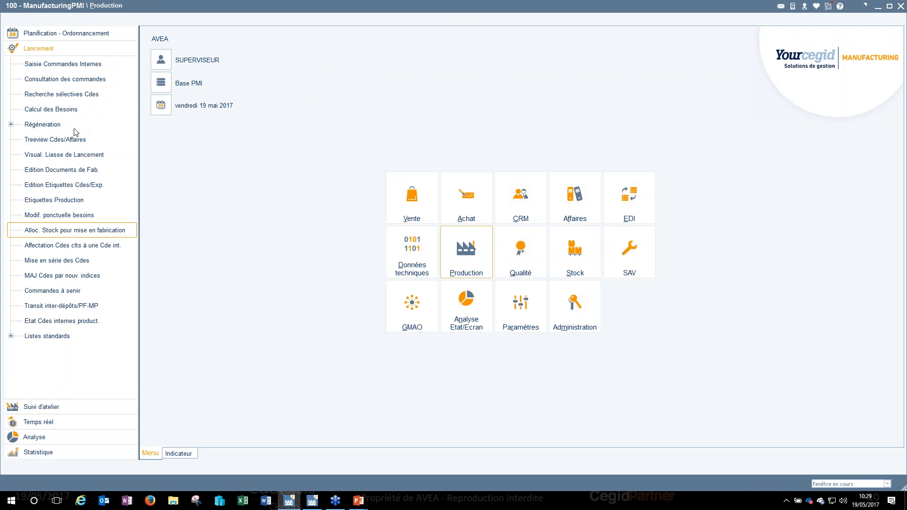
pyautogui.click(61, 68)
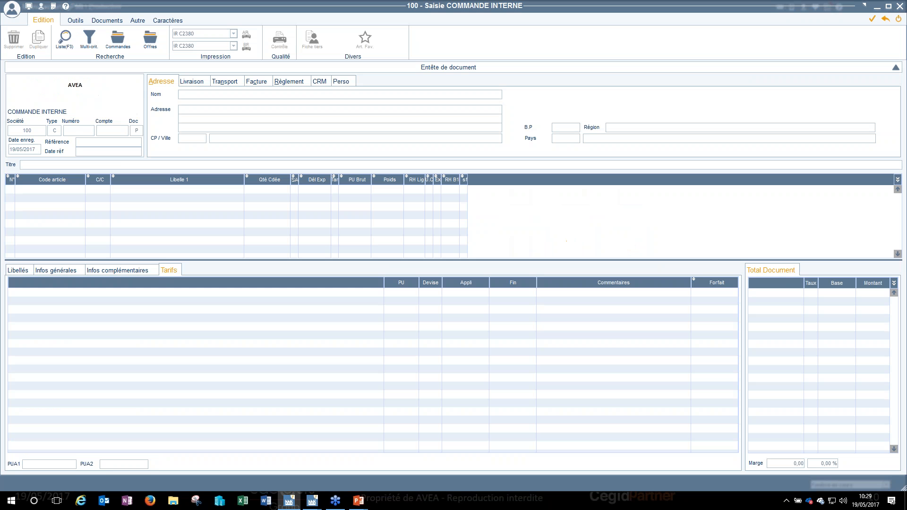
pyautogui.doubleClick(81, 131)
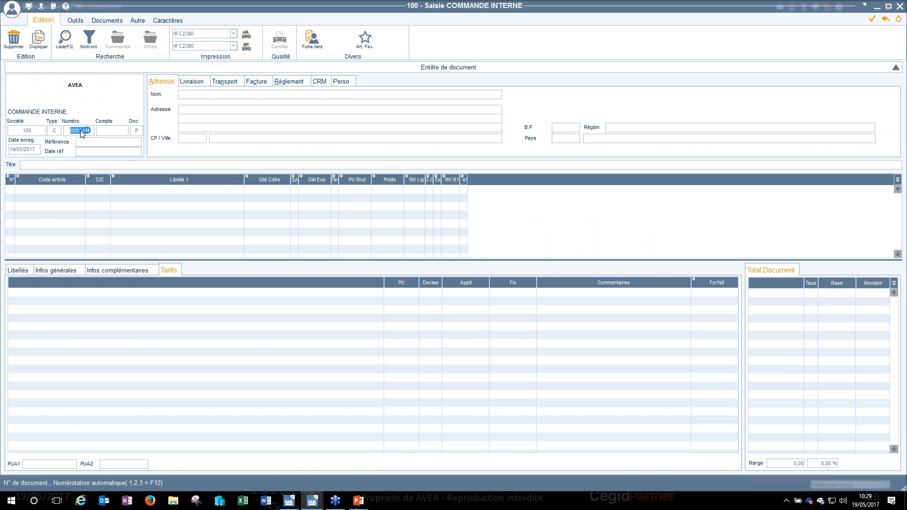
pyautogui.click(118, 126)
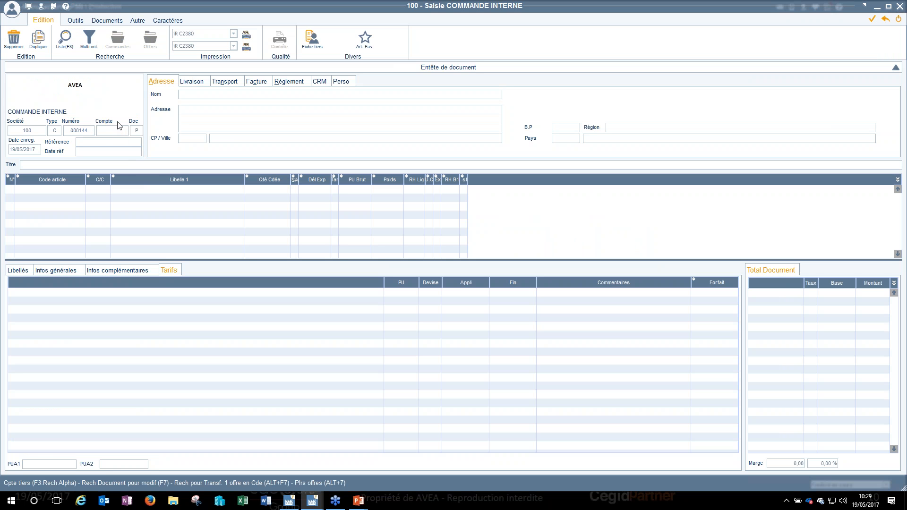
pyautogui.write('03')
pyautogui.press('Tab')
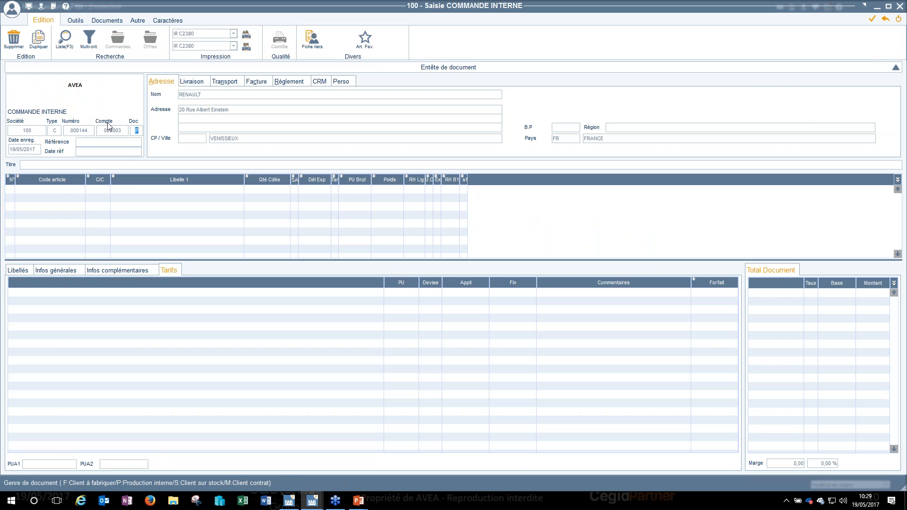
# Enter article PF with an ordered quantity of 1 on the order's first line
pyautogui.click(59, 190)
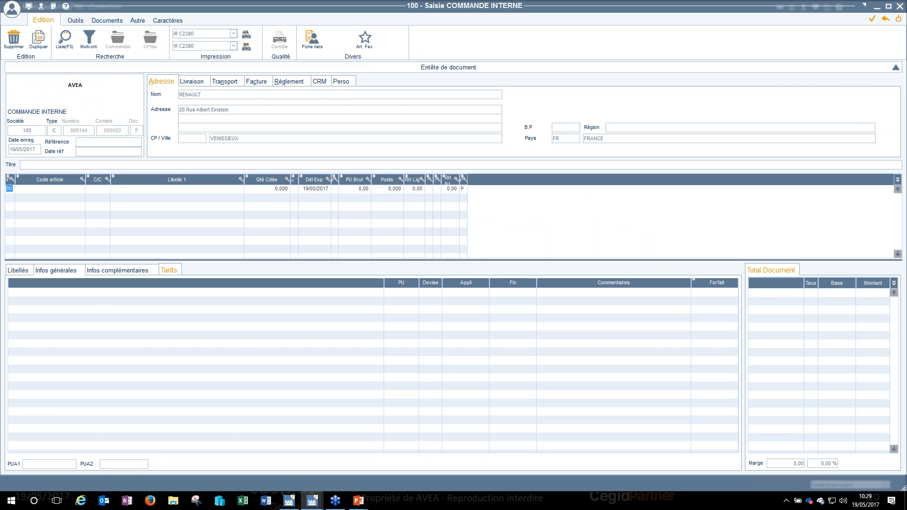
pyautogui.write('PF')
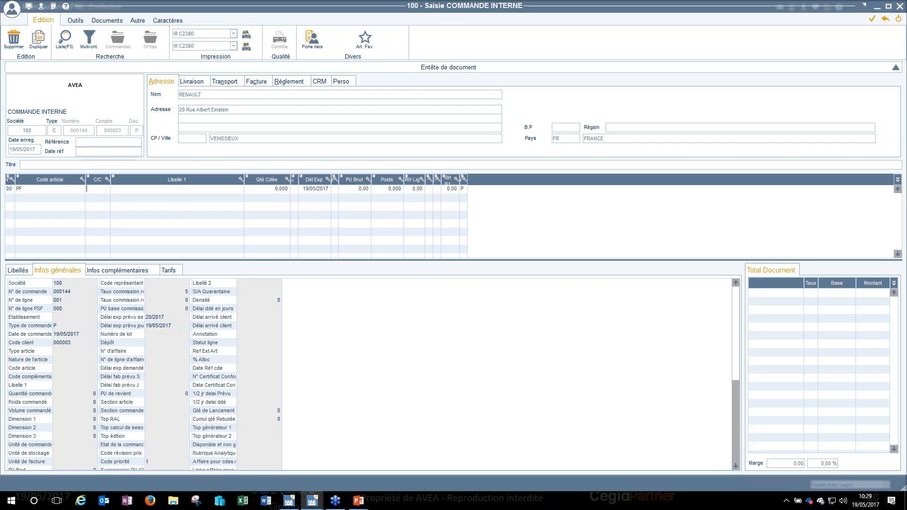
pyautogui.press('Tab')
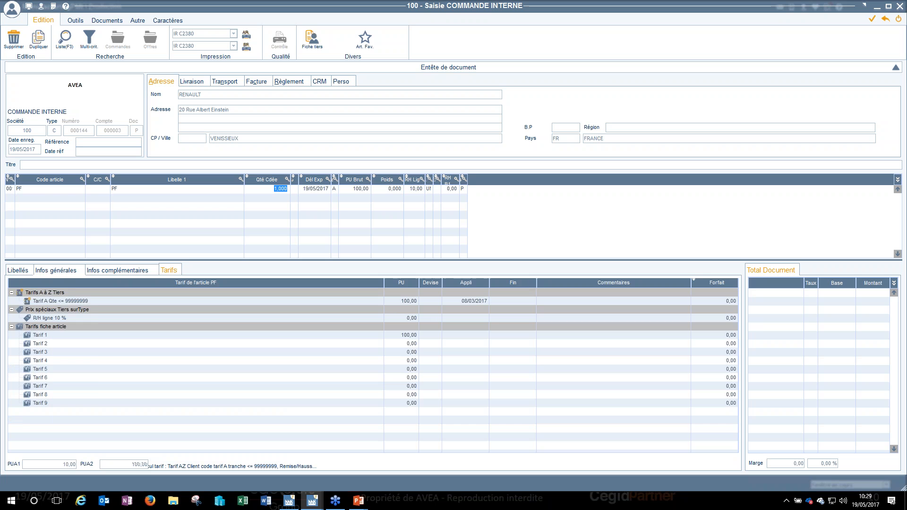
pyautogui.press('Tab')
pyautogui.press('Down')
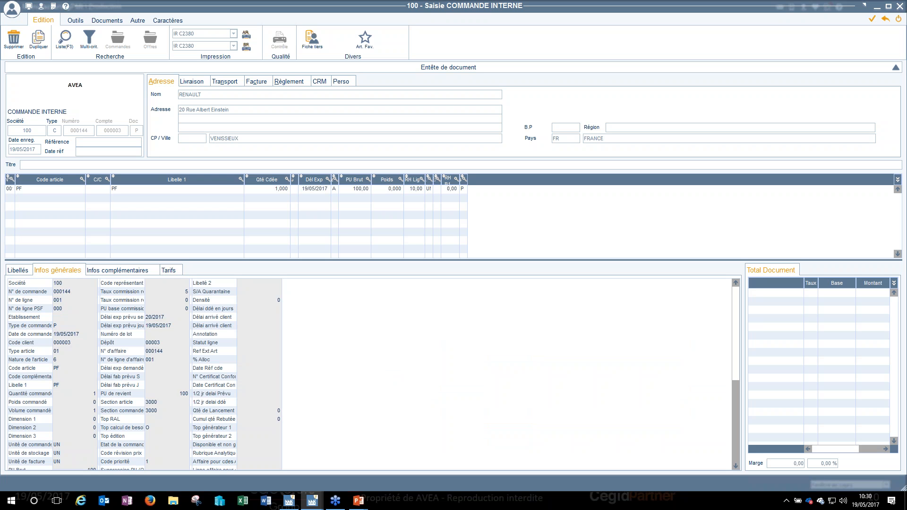
pyautogui.press('Tab')
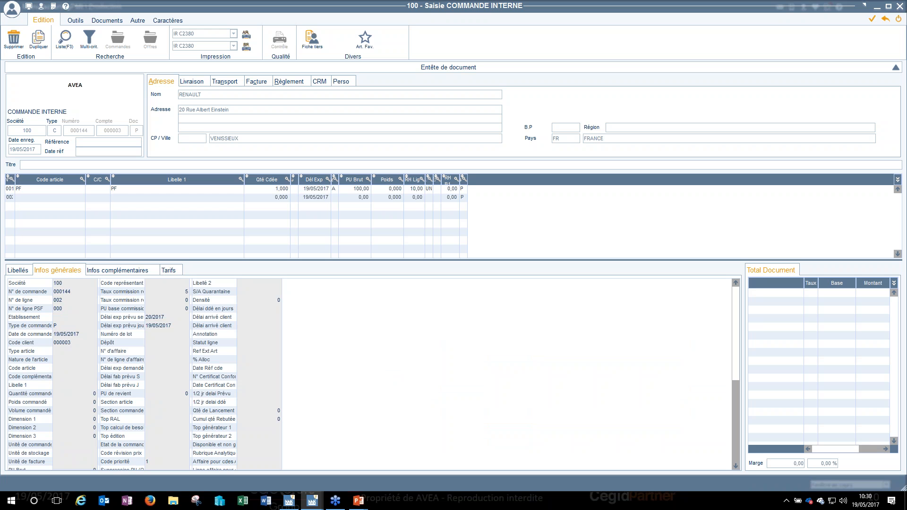
# Add a second order line for article PF with an ordered quantity of 1
pyautogui.write('PF')
pyautogui.press('Tab')
pyautogui.press('Tab')
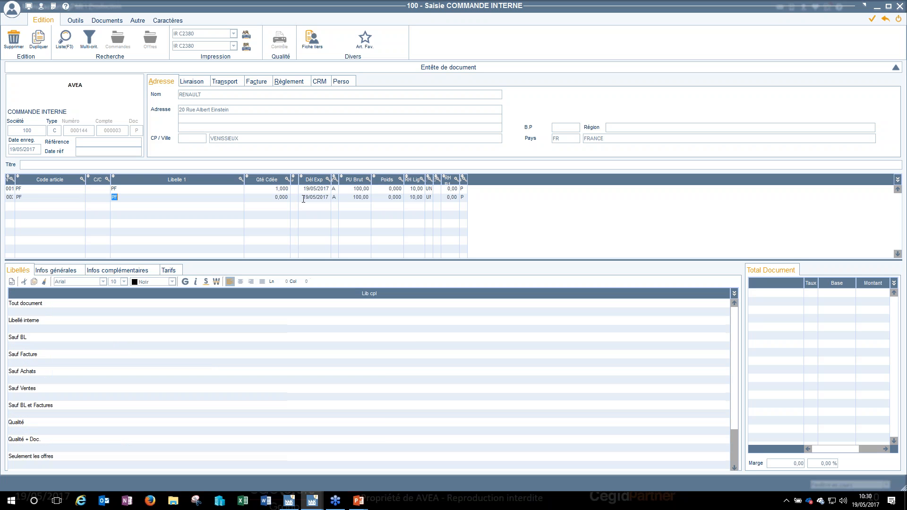
pyautogui.click(274, 200)
pyautogui.write('1')
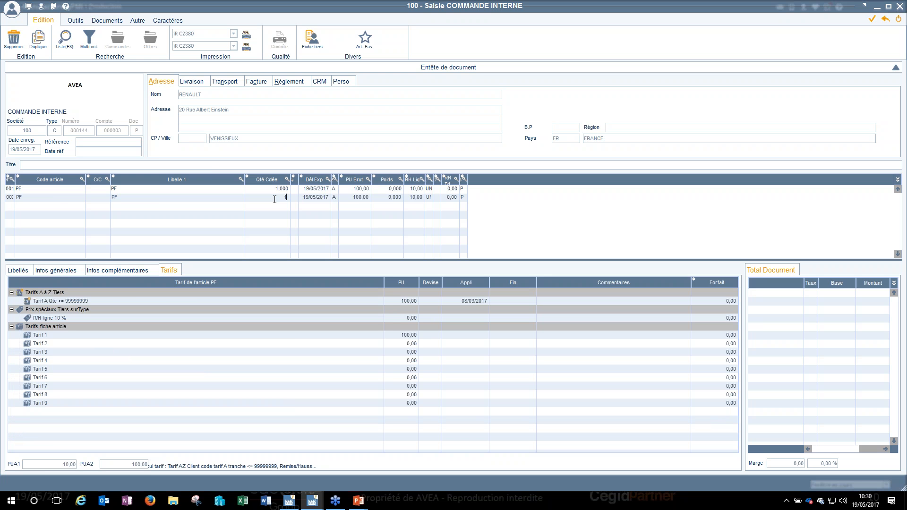
# Add a third order line for article PF with an ordered quantity of 1
pyautogui.click(53, 208)
pyautogui.write('PF')
pyautogui.press('Tab')
pyautogui.press('Tab')
pyautogui.write('1')
pyautogui.press('Tab')
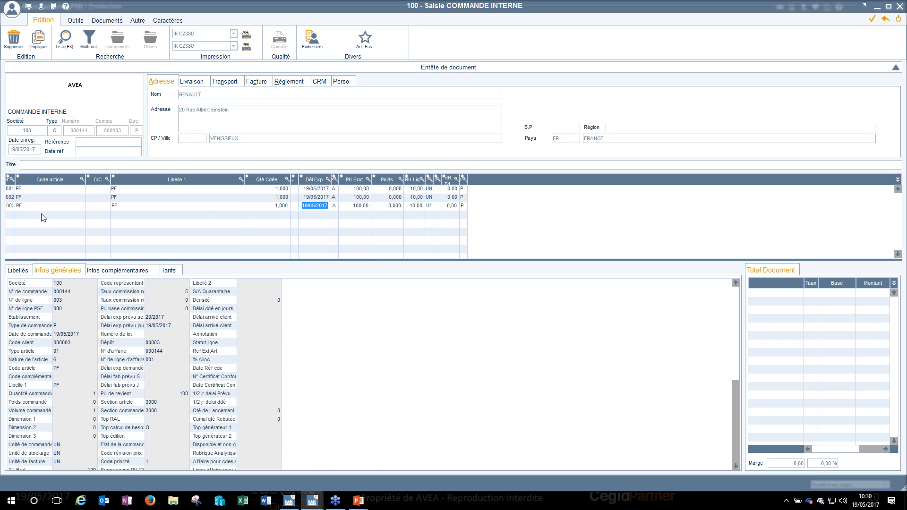
# Add a fourth order line for article PF with an ordered quantity of 1
pyautogui.press('Down')
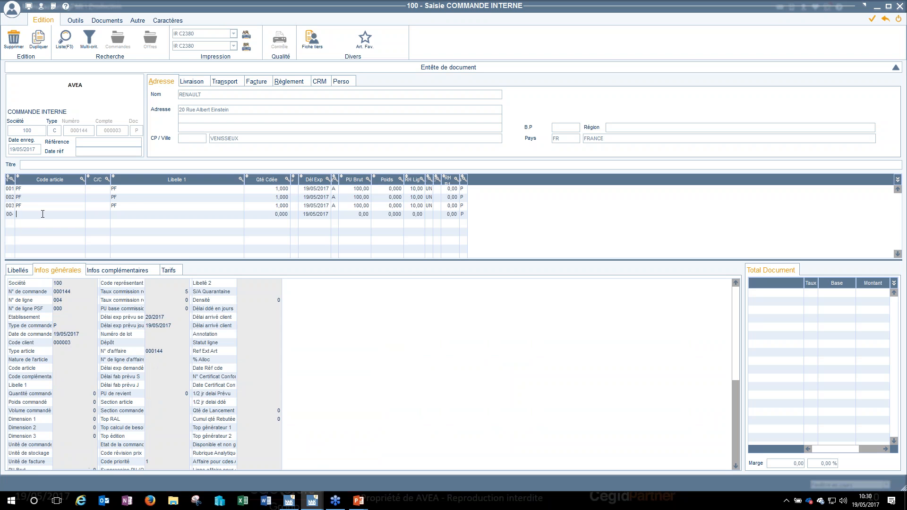
pyautogui.write('PF')
pyautogui.press('Tab')
pyautogui.write('1')
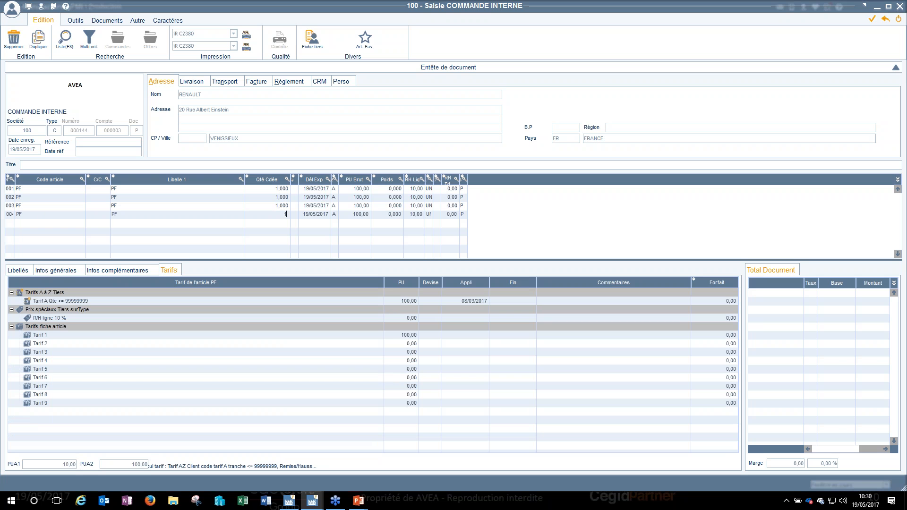
pyautogui.press('Tab')
pyautogui.click(36, 238)
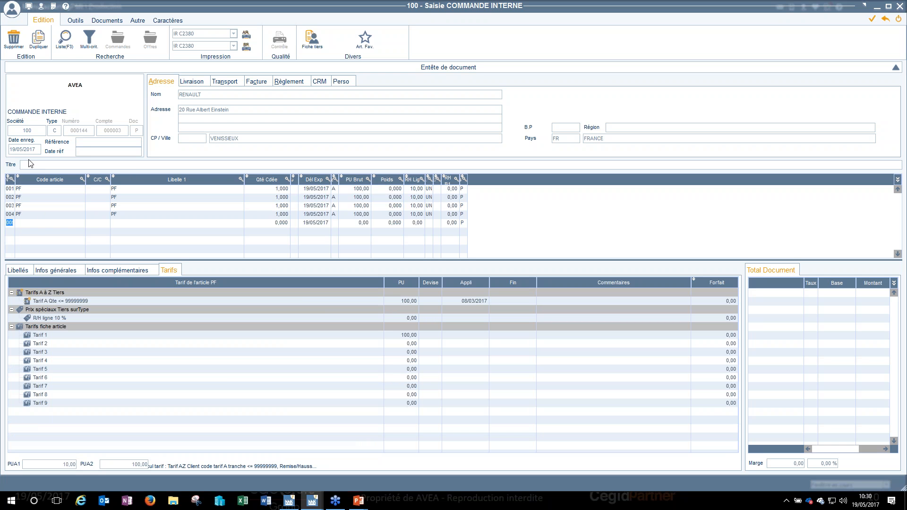
# Widen the line number column and finish the internal order, leaving the order entry screen
pyautogui.moveTo(15, 178); pyautogui.dragTo(24, 179)
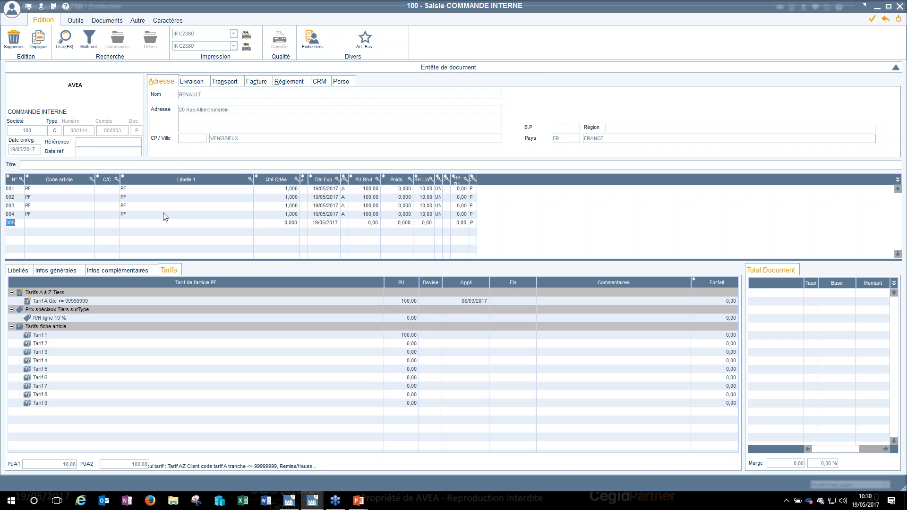
pyautogui.press('Escape')
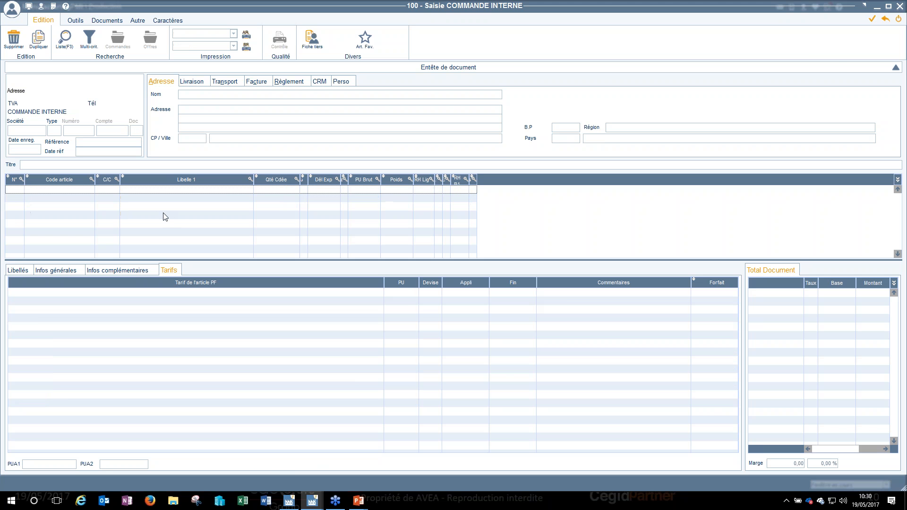
pyautogui.press('Escape')
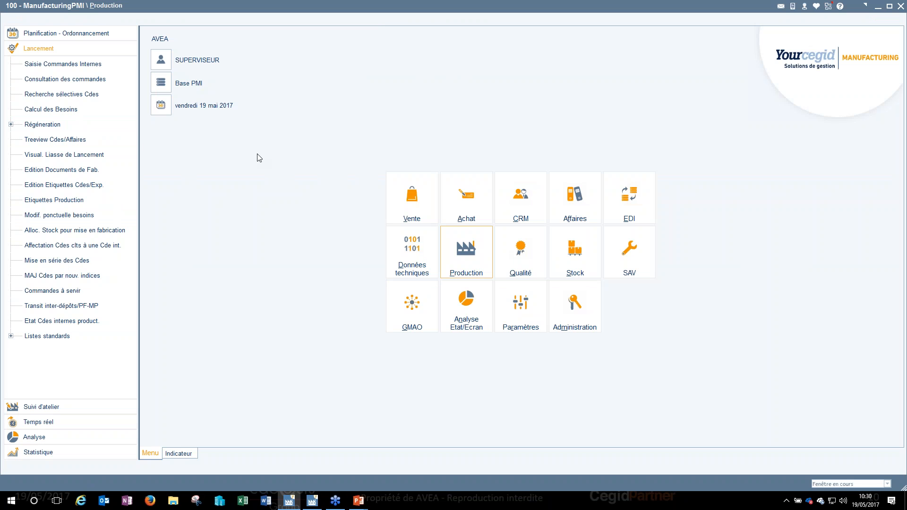
# Run the immediate requirements calculation (Calcul des Besoins) limited to the new internal order's number
pyautogui.write('144')
pyautogui.press('Tab')
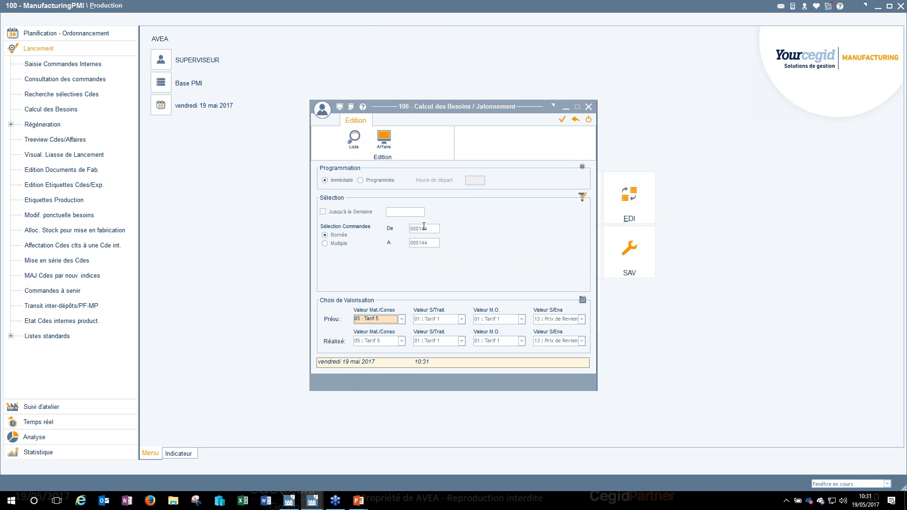
pyautogui.press('F10')
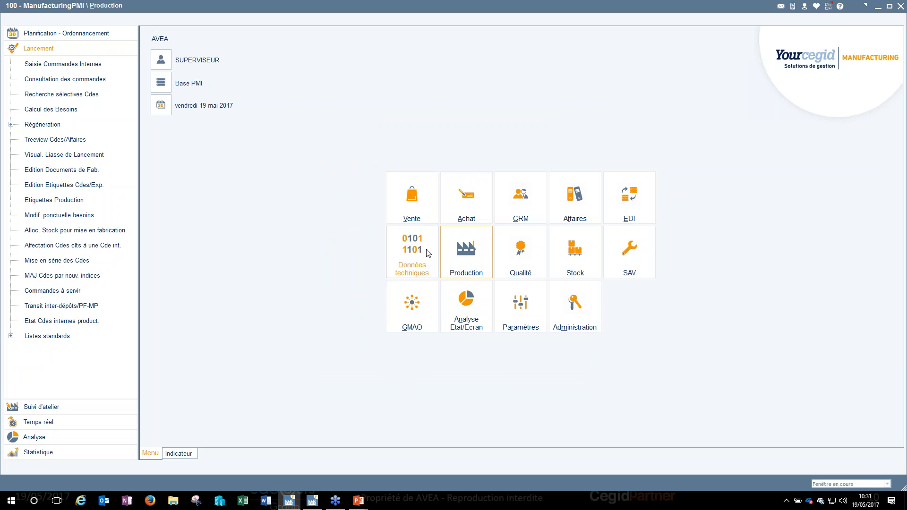
# Open a manufacturing control entry (Contrôle de Fabrication) for line 1 of the new internal order
pyautogui.click(467, 252)
pyautogui.click(63, 407)
pyautogui.click(65, 125)
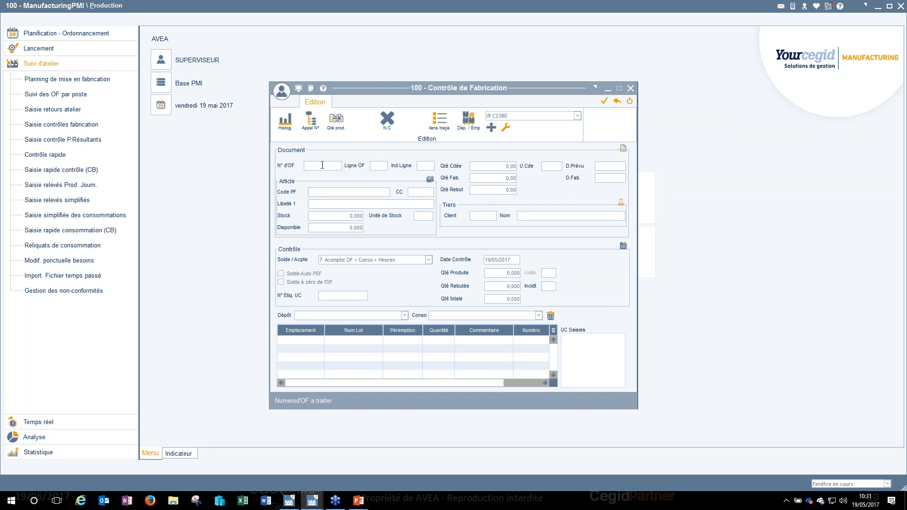
pyautogui.write('144')
pyautogui.press('Tab')
pyautogui.write('1')
pyautogui.press('Tab')
pyautogui.press('Tab')
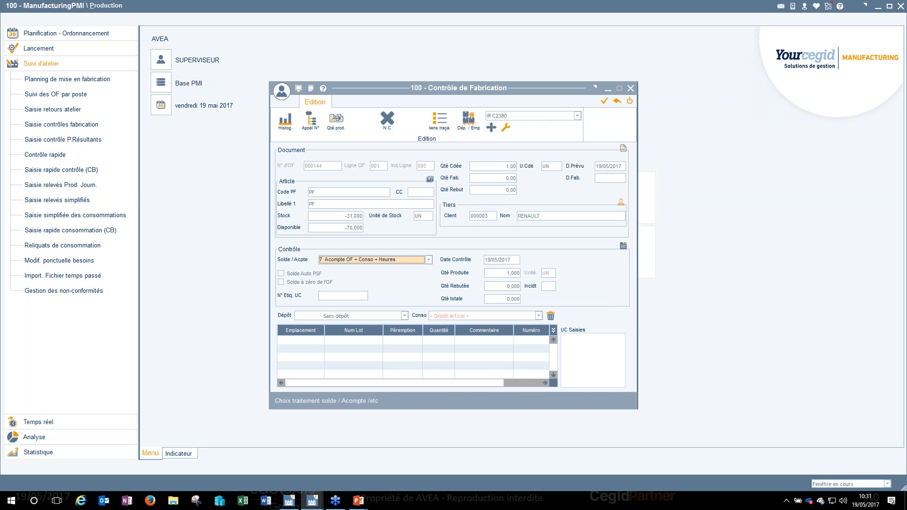
# Accept the control date 19/05/2017 and the produced quantity of 1 for the manufacturing order line
pyautogui.moveTo(417, 93); pyautogui.dragTo(410, 61)
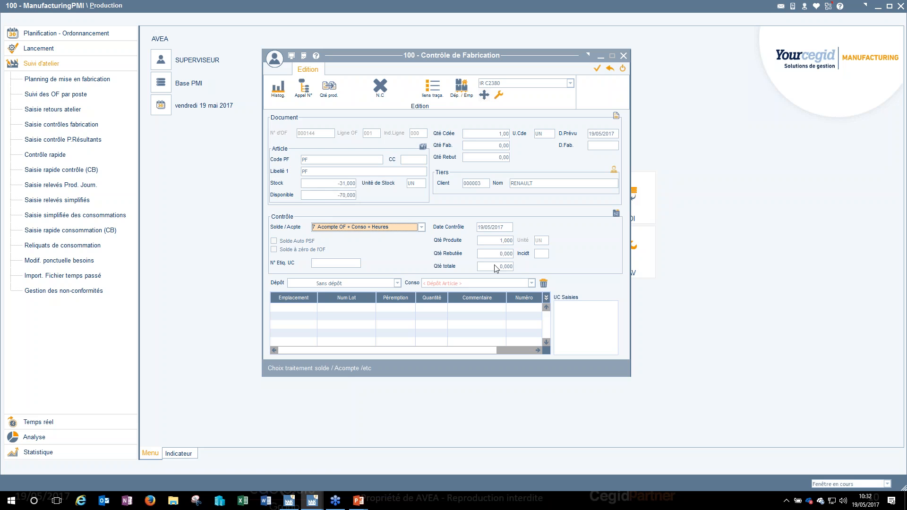
pyautogui.press('Tab')
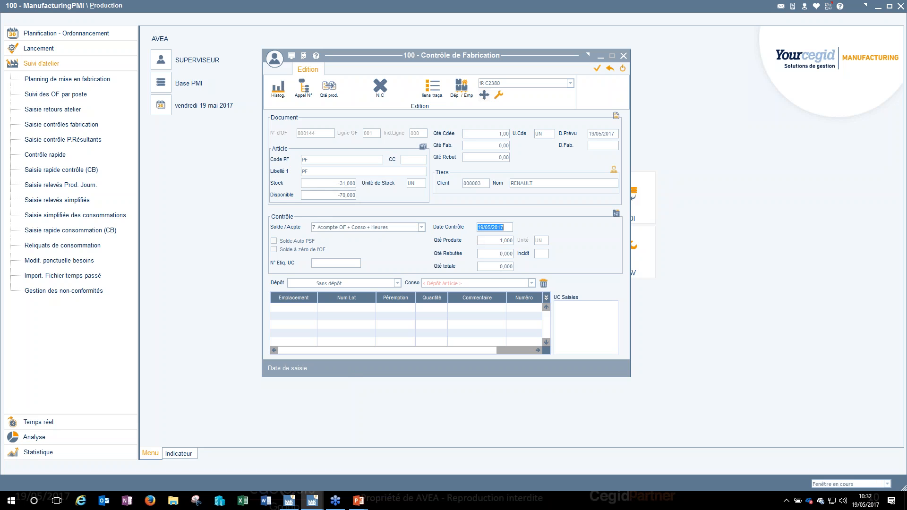
pyautogui.doubleClick(483, 227)
pyautogui.click(481, 265)
pyautogui.press('Tab')
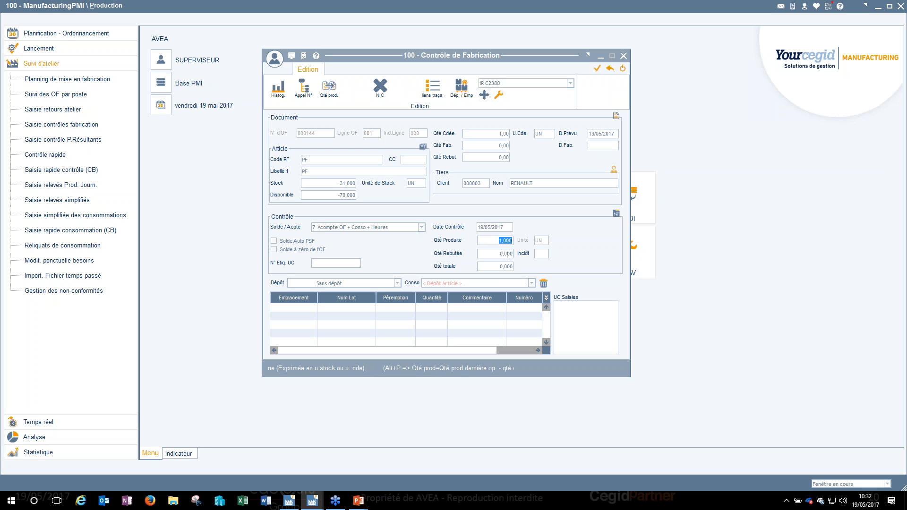
pyautogui.press('Tab')
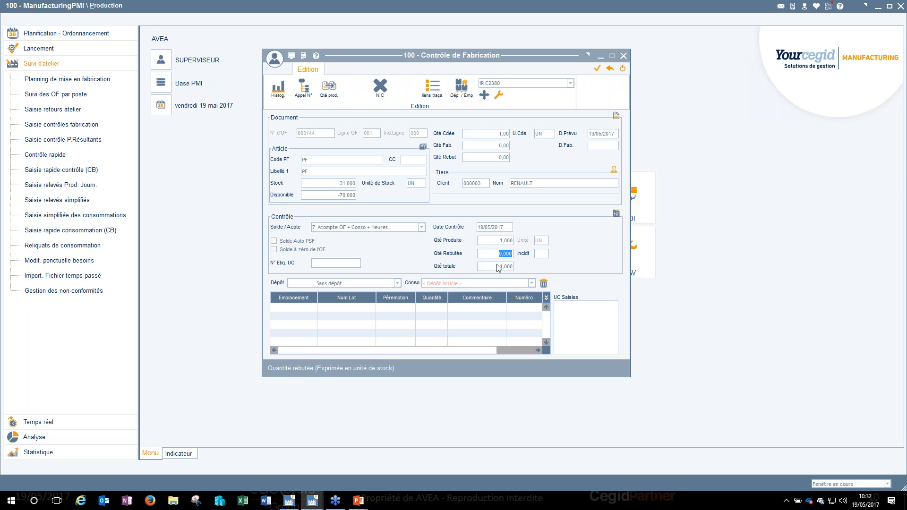
# Set the control's Solde / Acpte treatment to 2 Acompte OF Ligne
pyautogui.click(390, 228)
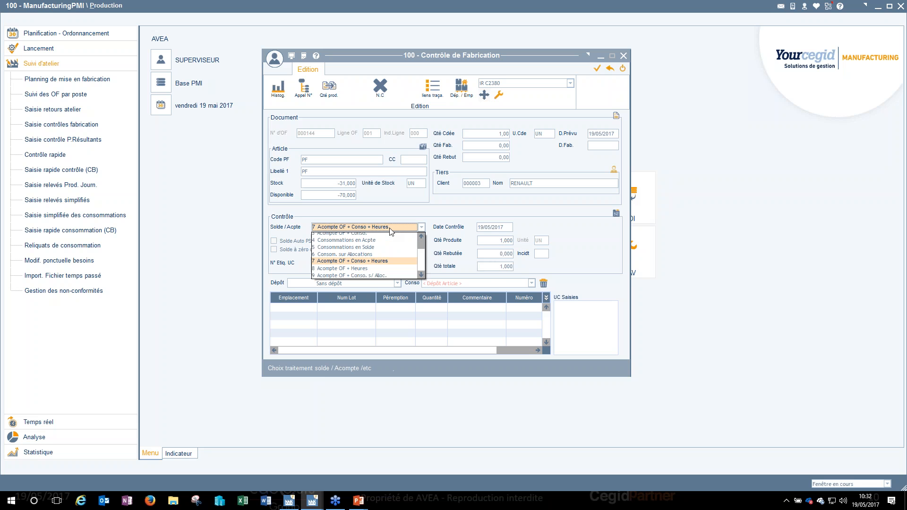
pyautogui.scroll(3, 389, 232)
pyautogui.scroll(-1, 388, 231)
pyautogui.scroll(1, 381, 238)
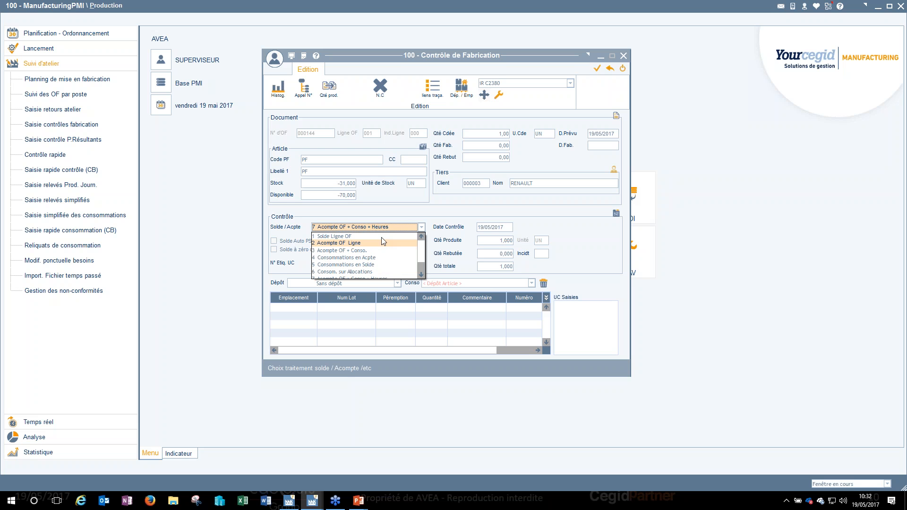
pyautogui.click(358, 245)
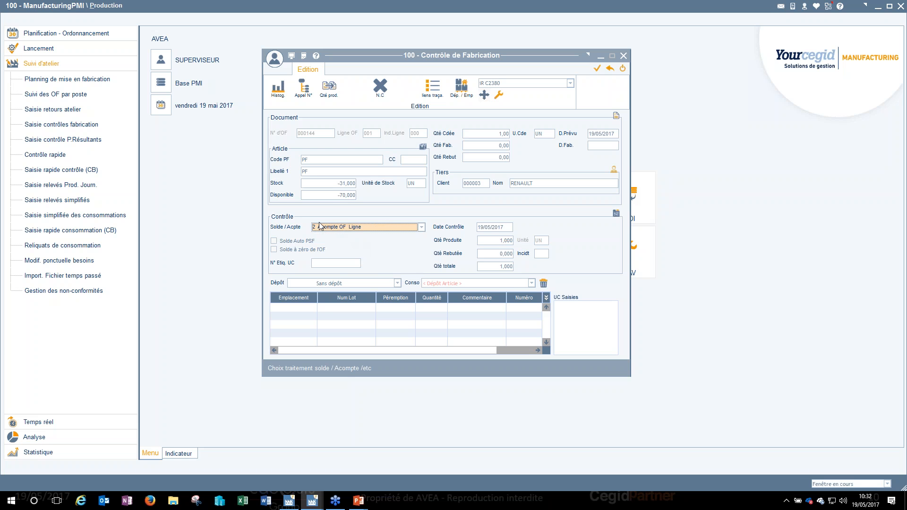
# Set the depot of the line 1 control to ATELIE (ATELIER)
pyautogui.click(372, 283)
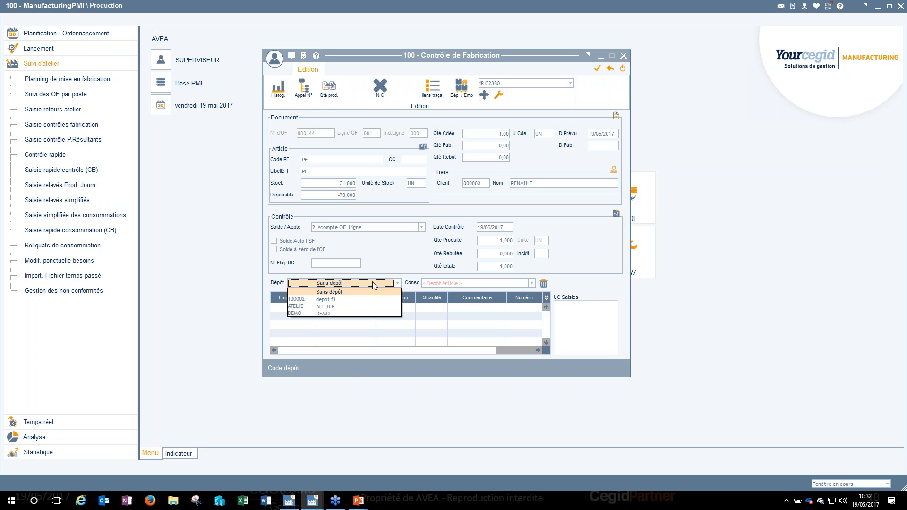
pyautogui.click(337, 308)
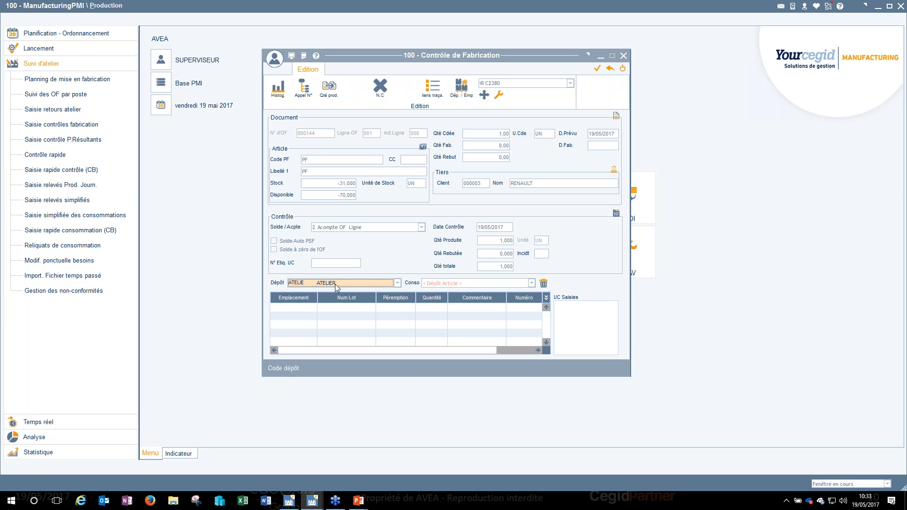
pyautogui.click(497, 241)
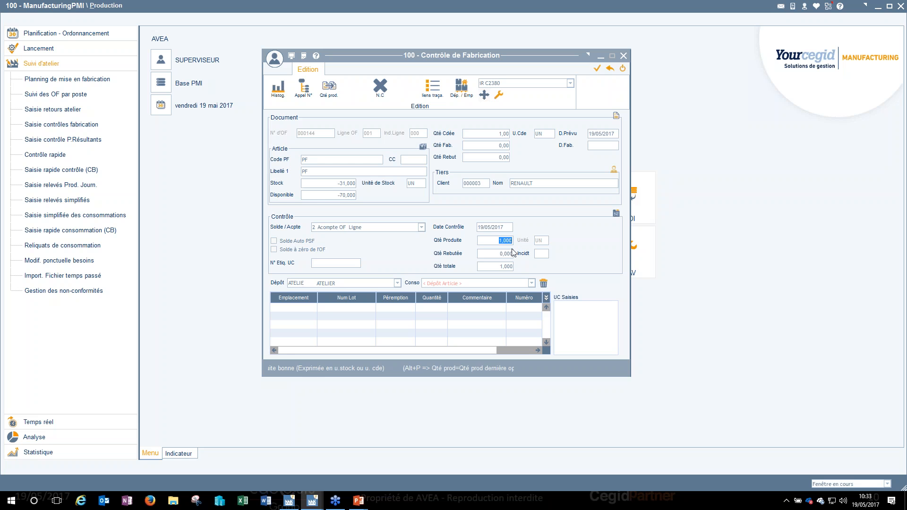
# Assign lot 16-00001 to the produced quantity with the location left blank, and validate the line 1 control
pyautogui.click(313, 308)
pyautogui.click(313, 307)
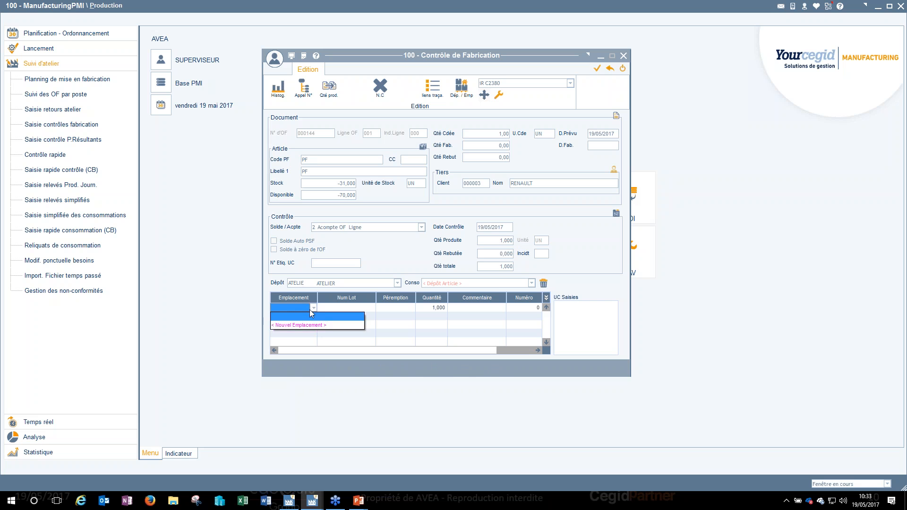
pyautogui.click(332, 307)
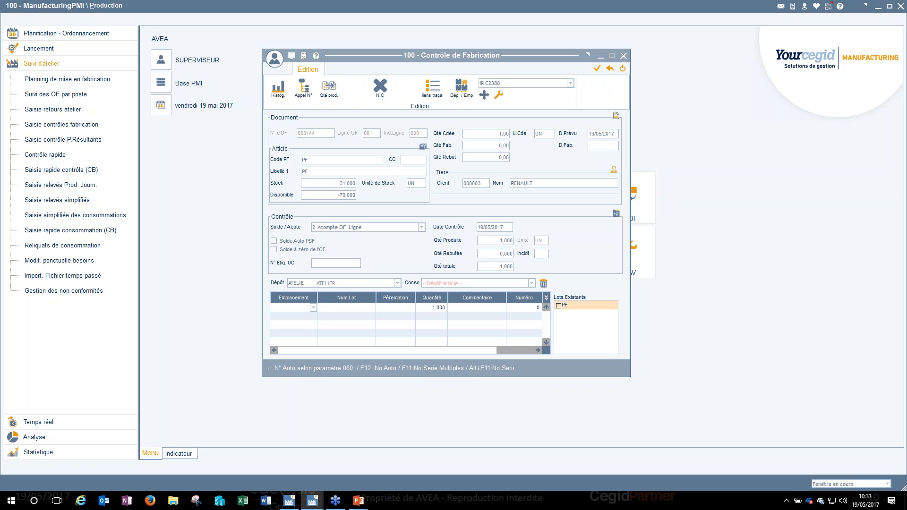
pyautogui.press('Tab')
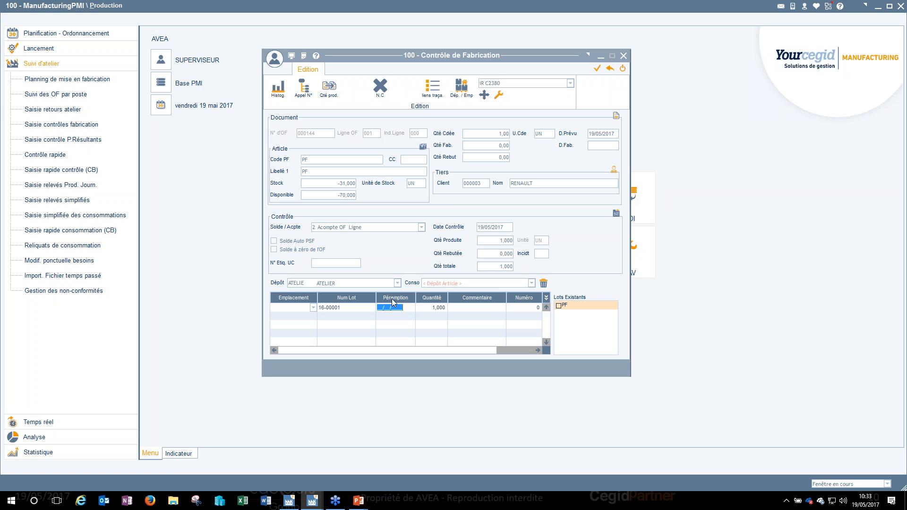
pyautogui.click(596, 69)
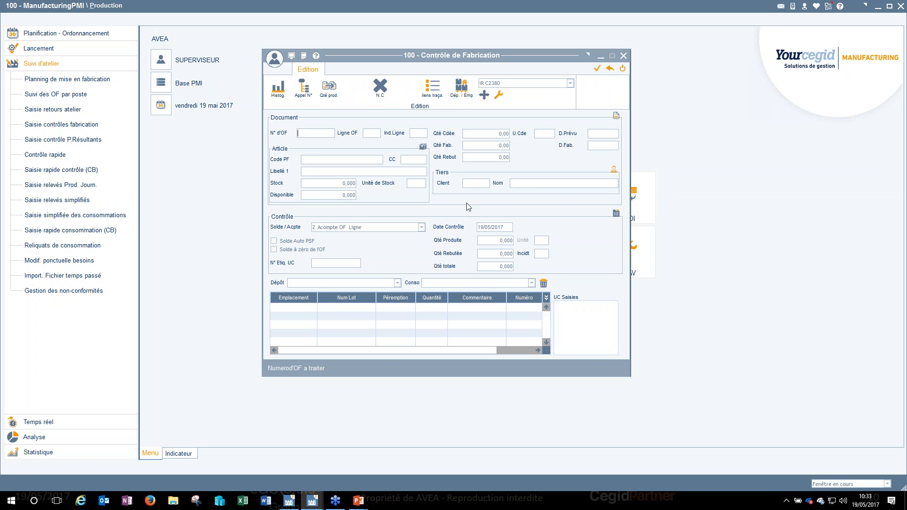
# Open the workshop returns (Saisie retours atelier) for line 1 of the internal order and examine its components' realised quantities
pyautogui.moveTo(398, 56); pyautogui.dragTo(326, 56)
pyautogui.click(73, 111)
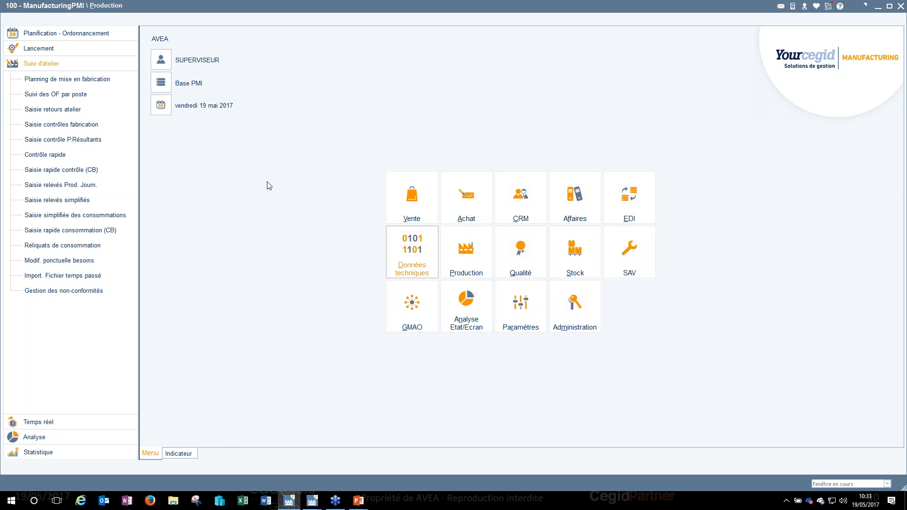
pyautogui.write('144')
pyautogui.press('Return')
pyautogui.write('1')
pyautogui.press('Return')
pyautogui.press('Return')
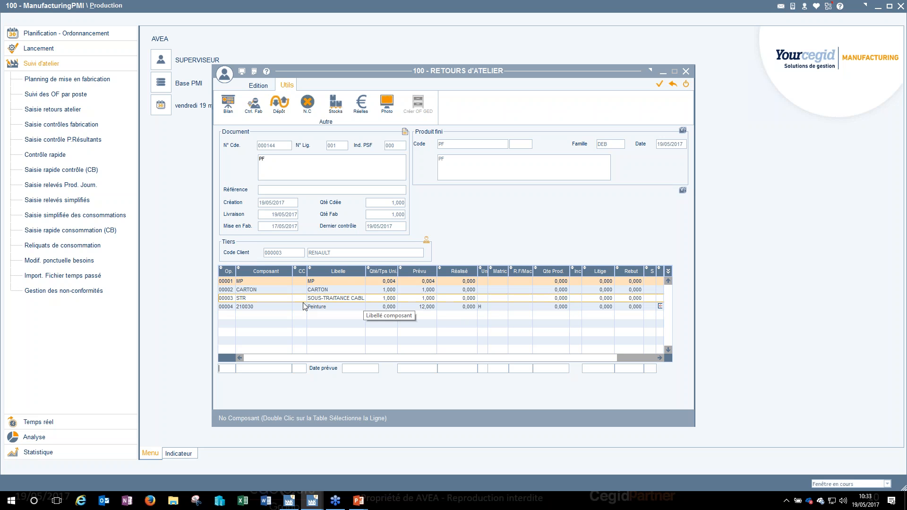
pyautogui.click(446, 308)
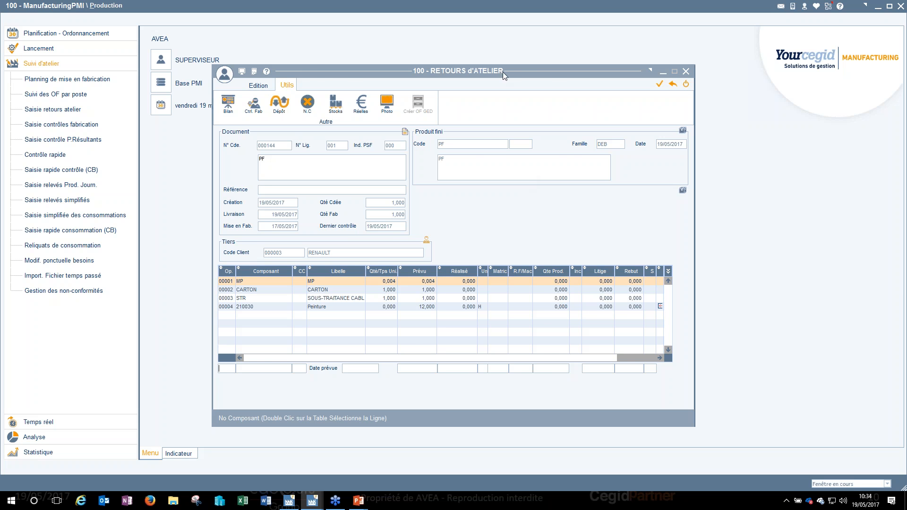
# Place the manufacturing control window beside the workshop returns and load line 2 of the internal order in it
pyautogui.moveTo(545, 76); pyautogui.dragTo(724, 62)
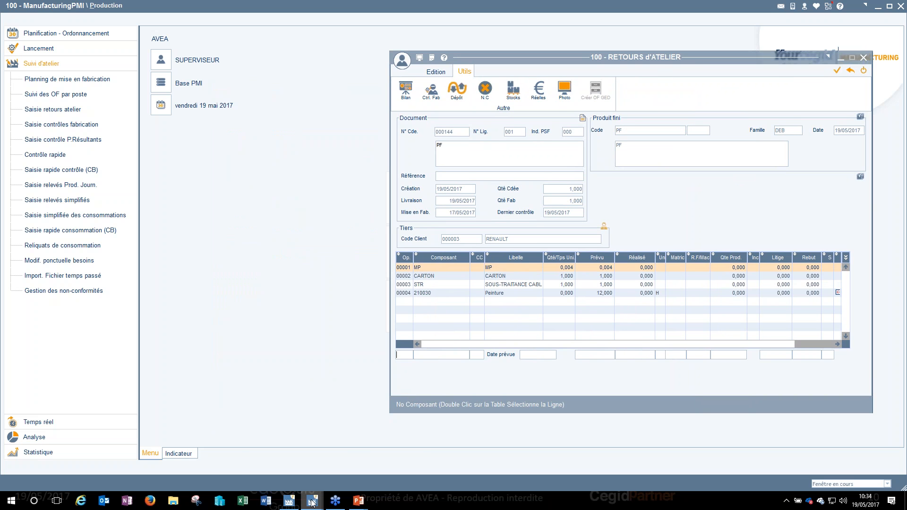
pyautogui.moveTo(312, 500)
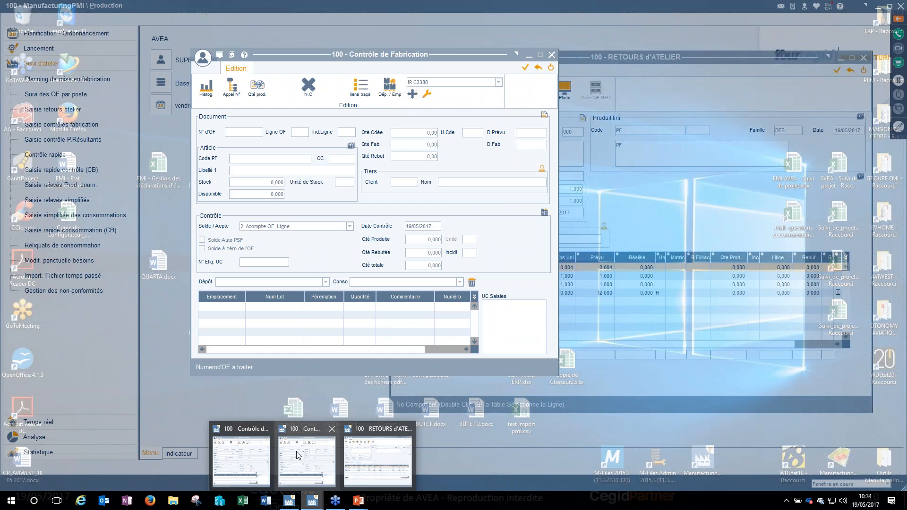
pyautogui.click(297, 455)
pyautogui.moveTo(418, 56); pyautogui.dragTo(258, 70)
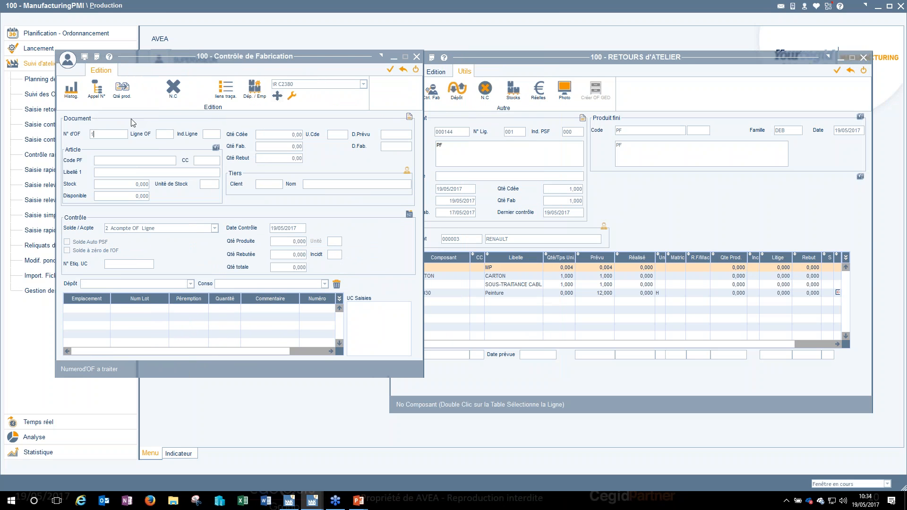
pyautogui.write('44')
pyautogui.press('Tab')
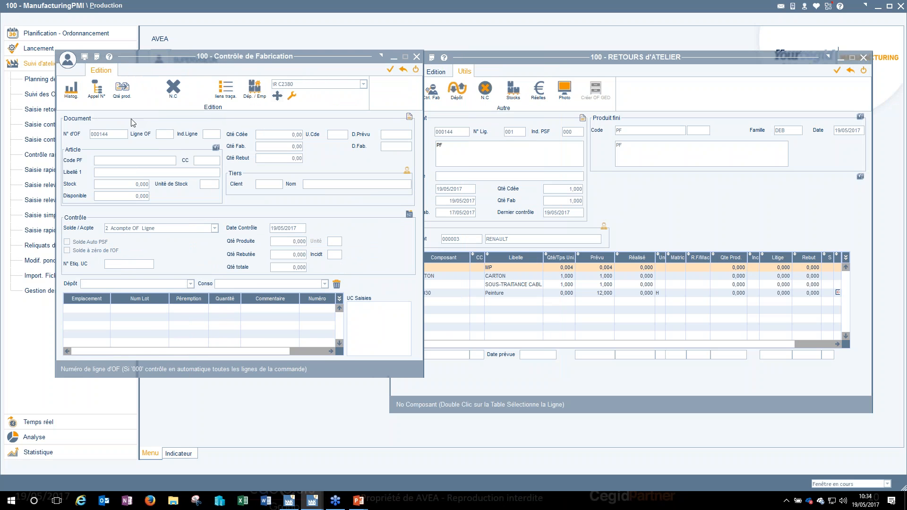
pyautogui.write('2')
pyautogui.press('Tab')
pyautogui.press('Tab')
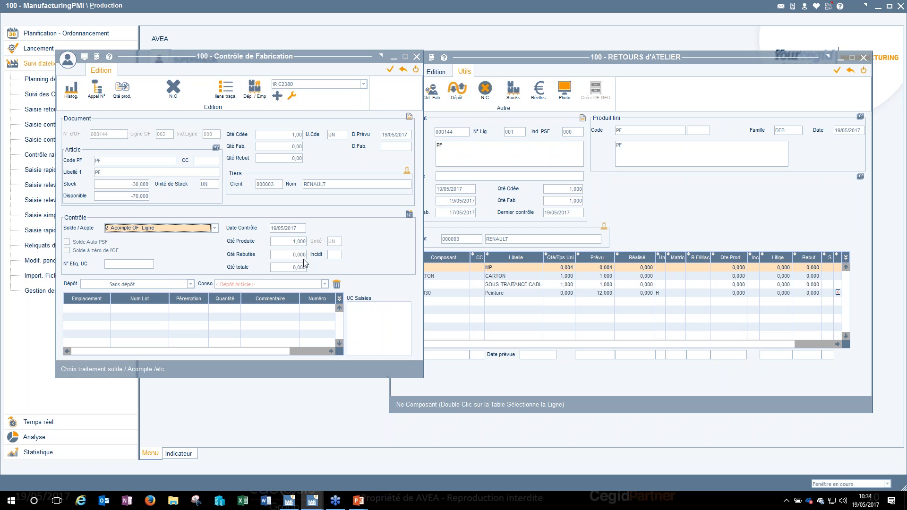
# Set the line 2 control's treatment to 3 Acompte OF + Conso. and its depot to ATELIE, keeping Dépôt Article for consumption
pyautogui.press('Tab')
pyautogui.press('Tab')
pyautogui.click(153, 229)
pyautogui.click(148, 252)
pyautogui.click(141, 285)
pyautogui.click(133, 308)
pyautogui.click(267, 285)
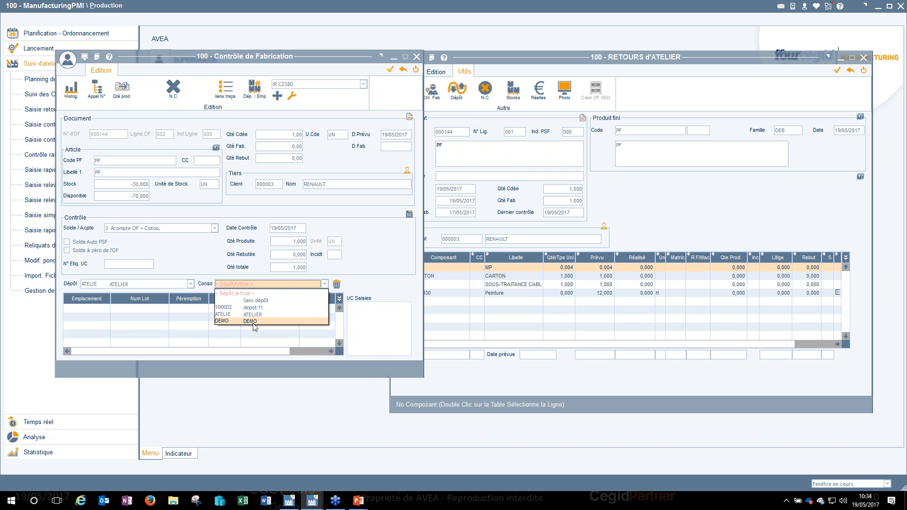
pyautogui.click(232, 277)
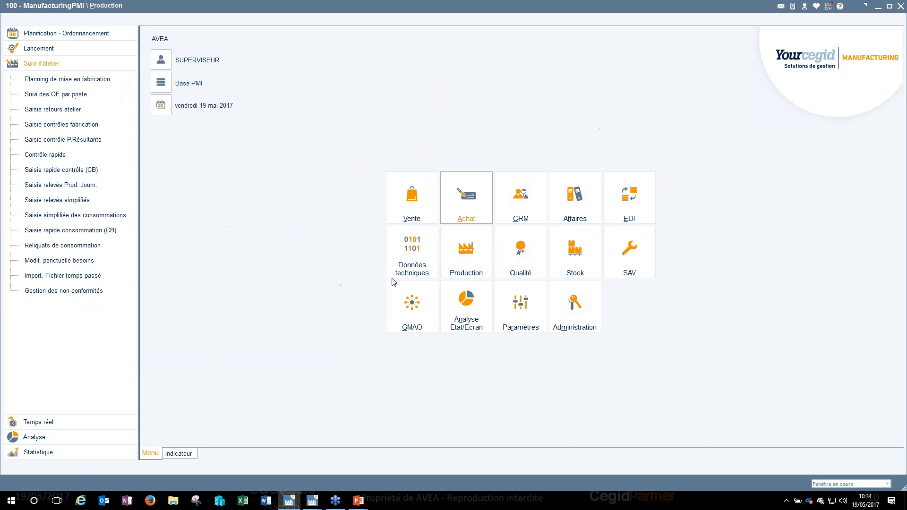
# Open the article record of PF and display its bill of materials and routing tree
pyautogui.click(401, 268)
pyautogui.click(11, 50)
pyautogui.doubleClick(37, 64)
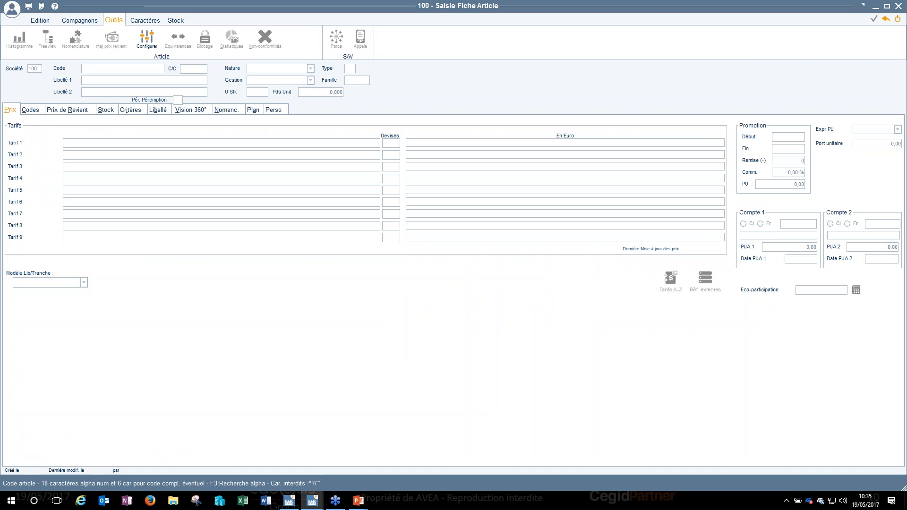
pyautogui.press('Tab')
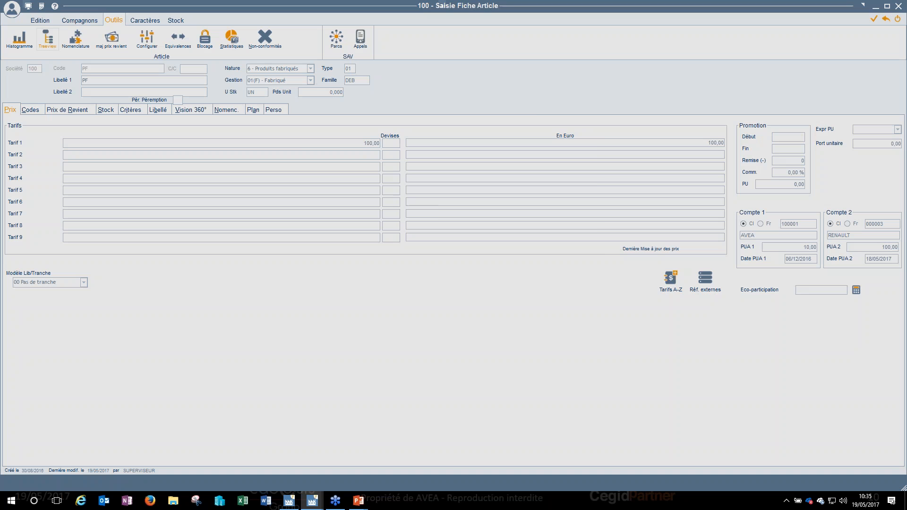
pyautogui.click(48, 37)
pyautogui.click(350, 188)
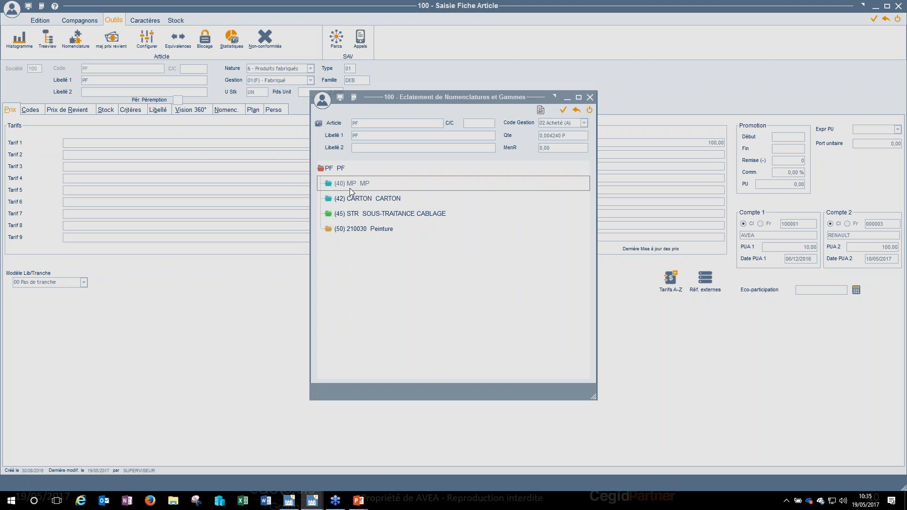
# Open the stock data of article MP and examine its default consumption depot and location
pyautogui.press('Escape')
pyautogui.press('Escape')
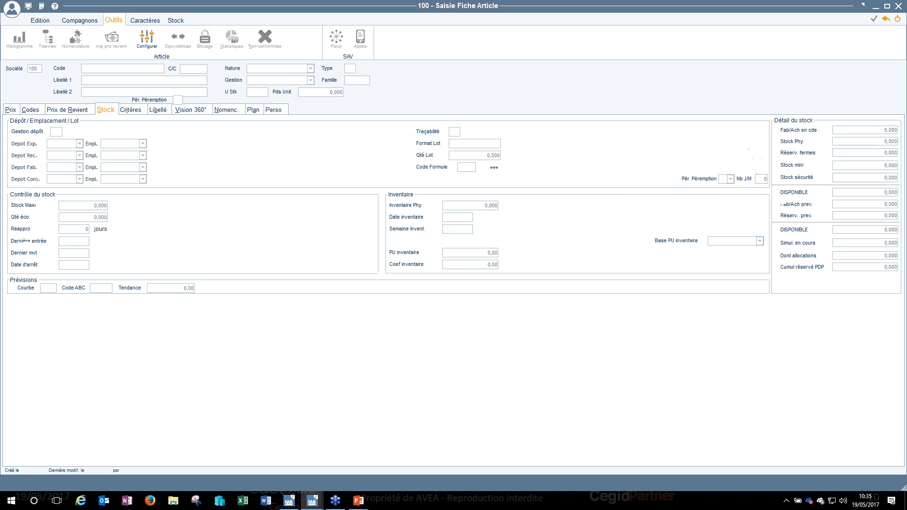
pyautogui.click(79, 180)
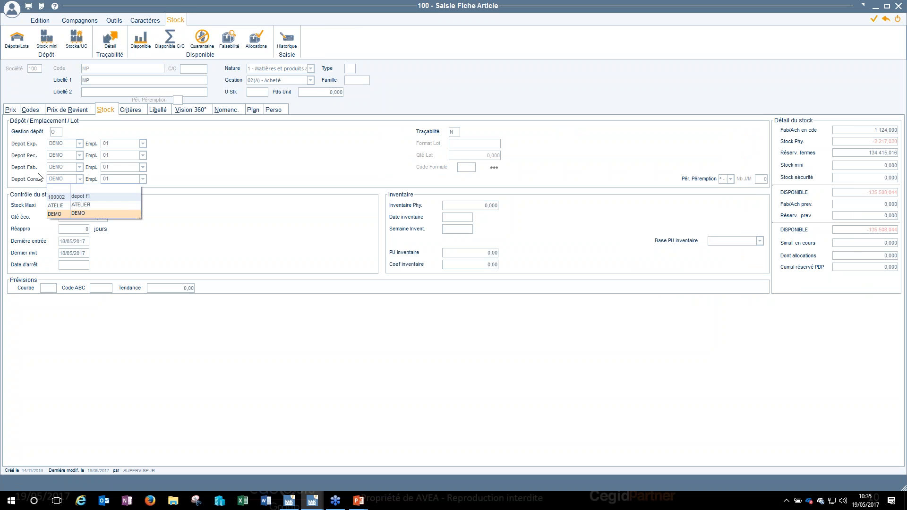
pyautogui.click(106, 180)
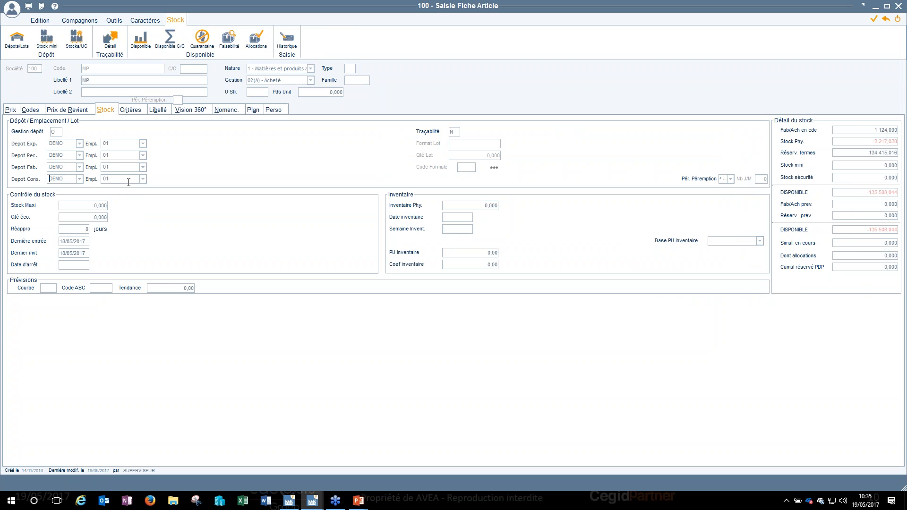
pyautogui.click(142, 179)
pyautogui.click(134, 181)
# Return to the line 2 manufacturing control, assign existing lot 16-00001 to the produced quantity and validate the control
pyautogui.moveTo(312, 501)
pyautogui.click(325, 454)
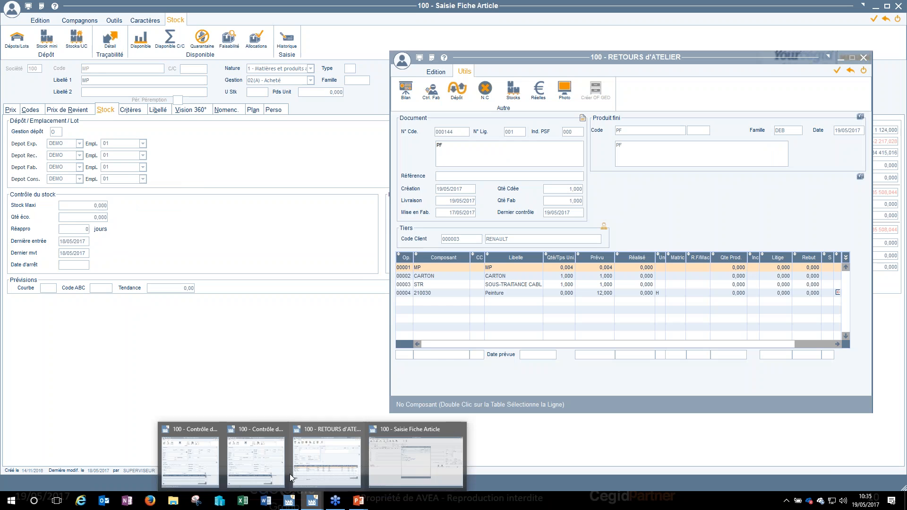
pyautogui.click(196, 454)
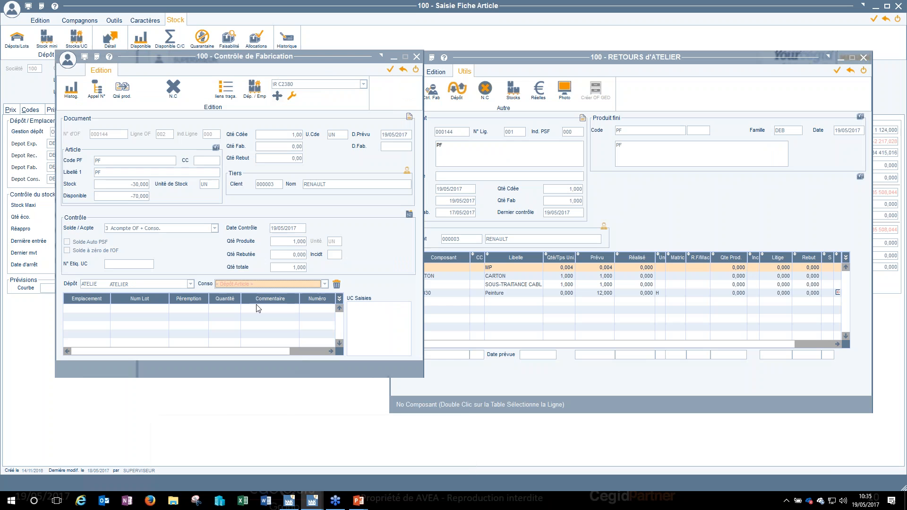
pyautogui.click(131, 309)
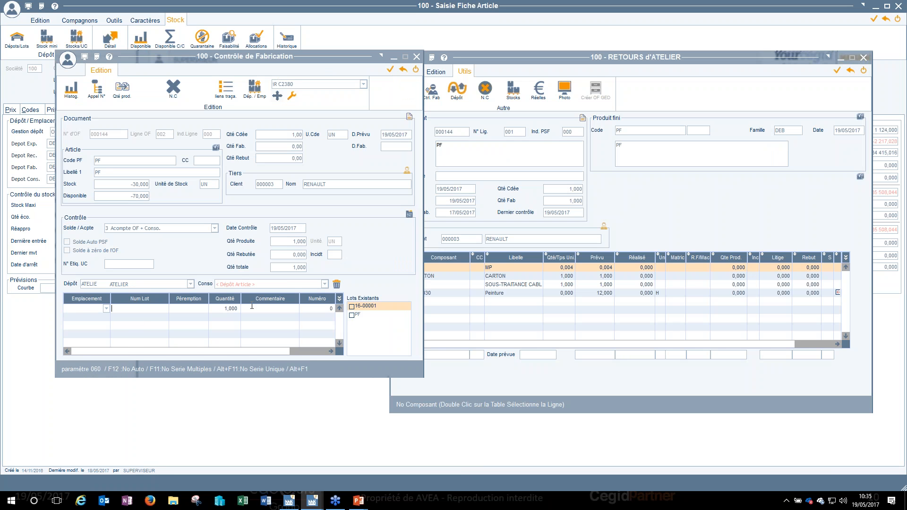
pyautogui.doubleClick(360, 306)
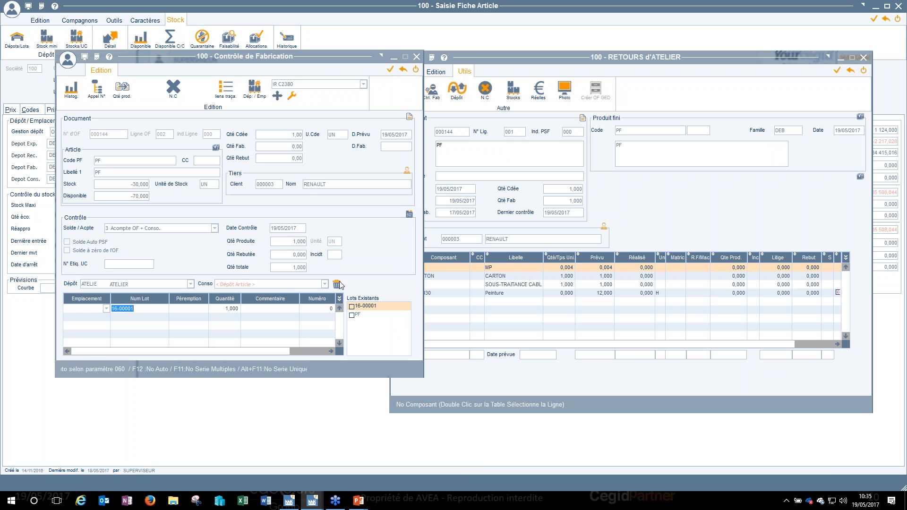
pyautogui.click(390, 69)
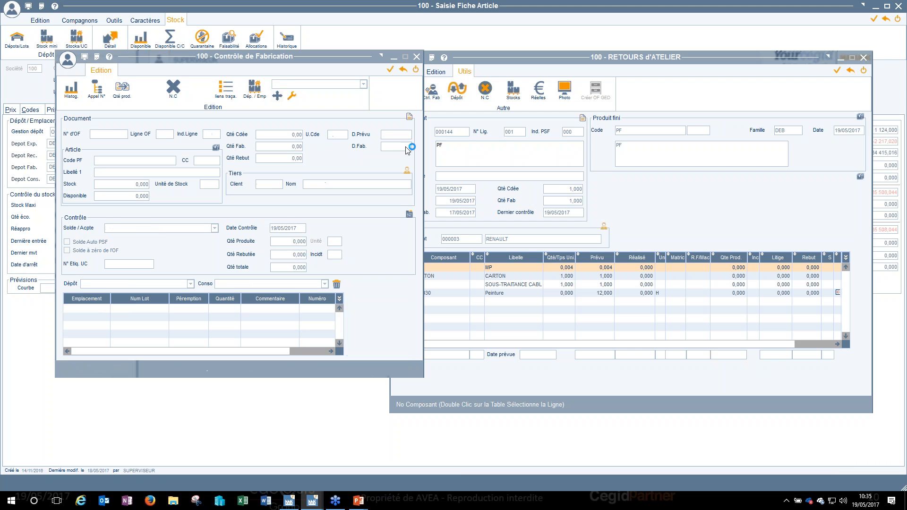
# Load line 2 of the internal order in the workshop returns
pyautogui.click(652, 118)
pyautogui.click(434, 74)
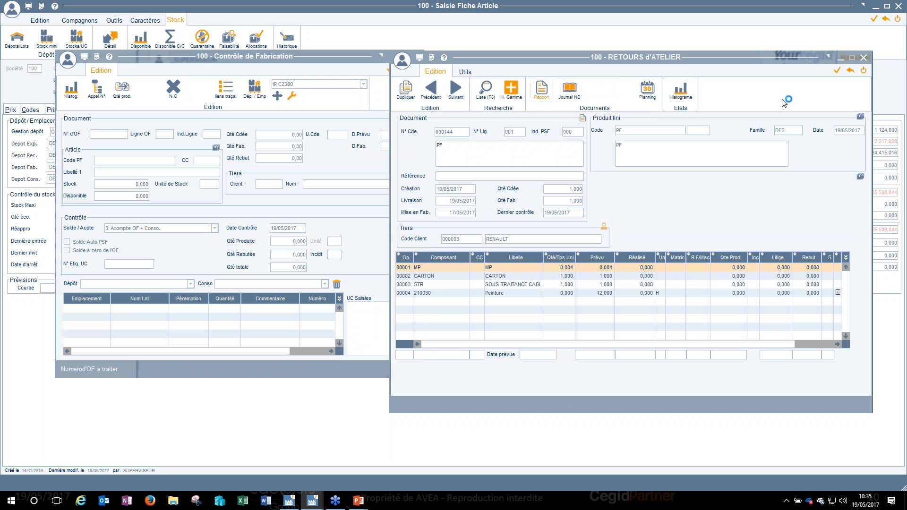
pyautogui.write('144')
pyautogui.press('Return')
pyautogui.write('2')
pyautogui.press('Return')
pyautogui.press('Return')
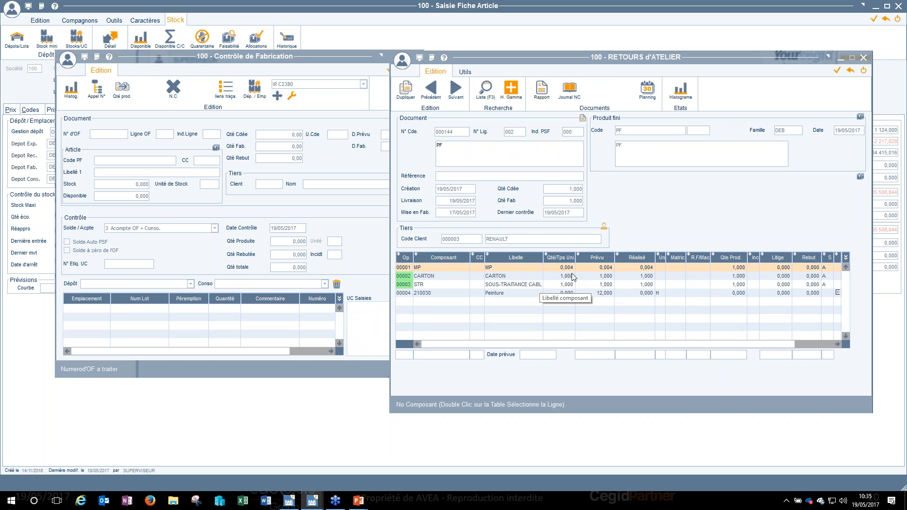
# Examine the realised quantities and balance/advance codes of line 2's components, through to the Peinture operation
pyautogui.click(602, 277)
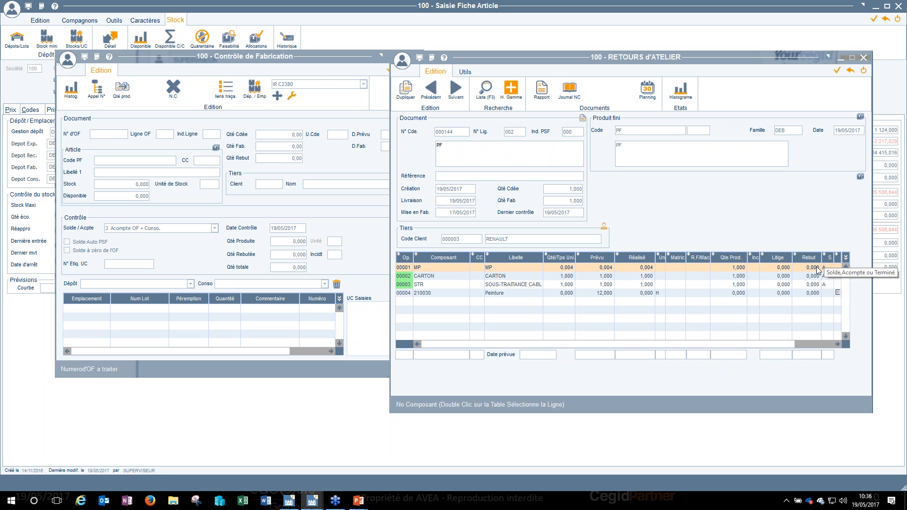
pyautogui.press('Down')
pyautogui.press('Down')
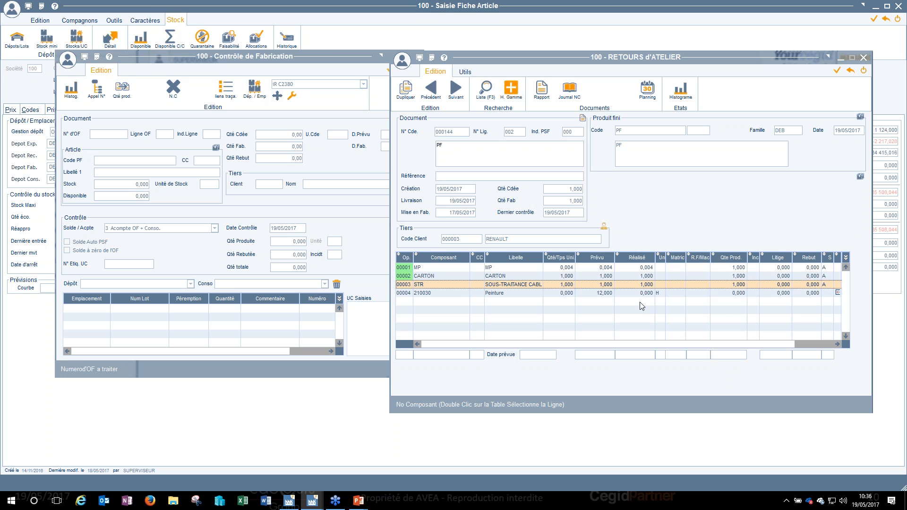
pyautogui.press('Down')
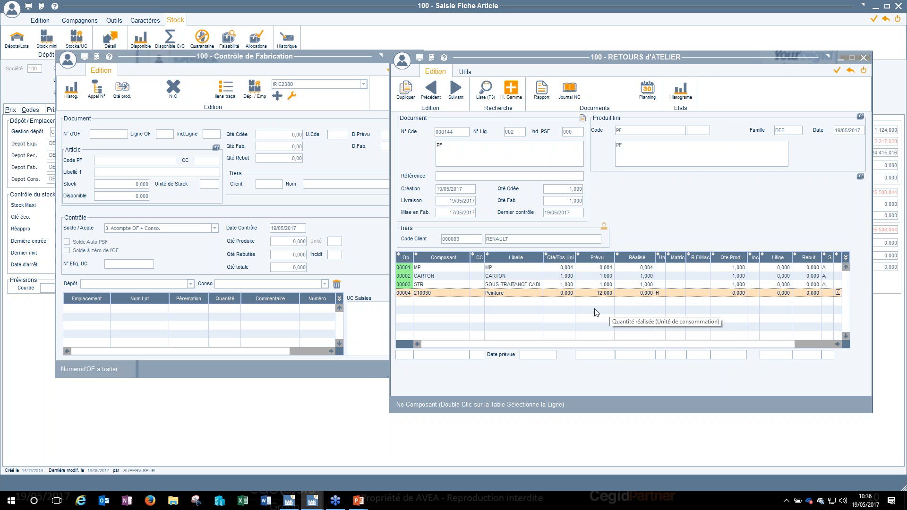
# Clear the manufacturing control window and load line 3 of the internal order in it
pyautogui.click(342, 60)
pyautogui.moveTo(337, 62); pyautogui.dragTo(330, 64)
pyautogui.click(398, 73)
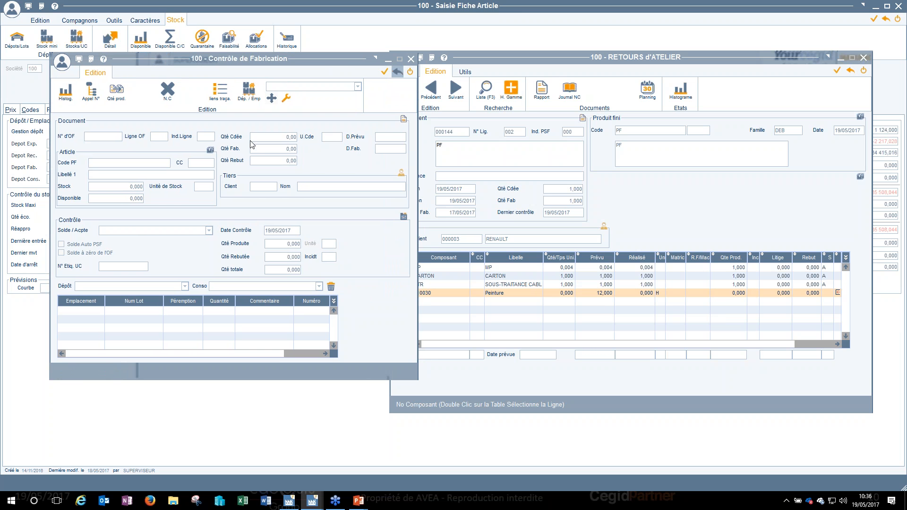
pyautogui.write('000144')
pyautogui.press('Tab')
pyautogui.write('3')
pyautogui.press('Tab')
pyautogui.press('Tab')
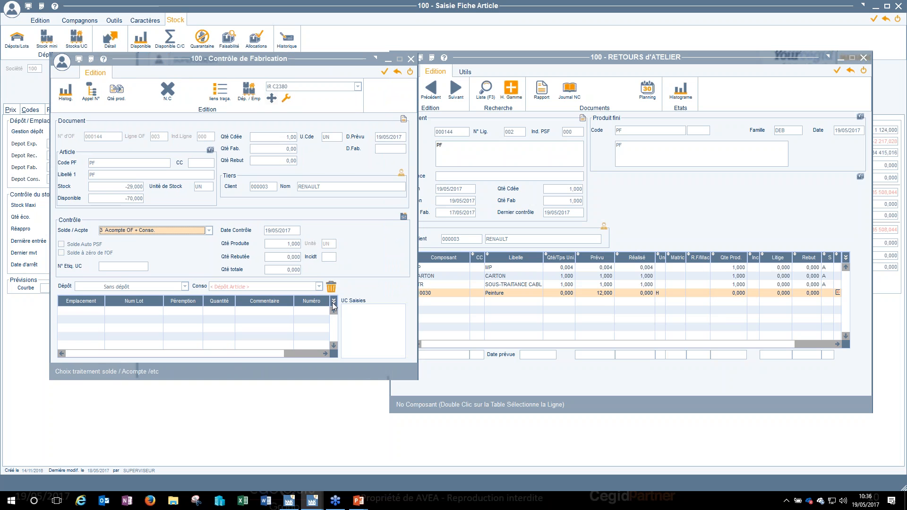
# Set line 3's balance/advance treatment to 7 Acompte OF + Conso + Heures and its depot to ATELIER in the manufacturing control
pyautogui.click(149, 232)
pyautogui.click(175, 275)
pyautogui.press('Tab')
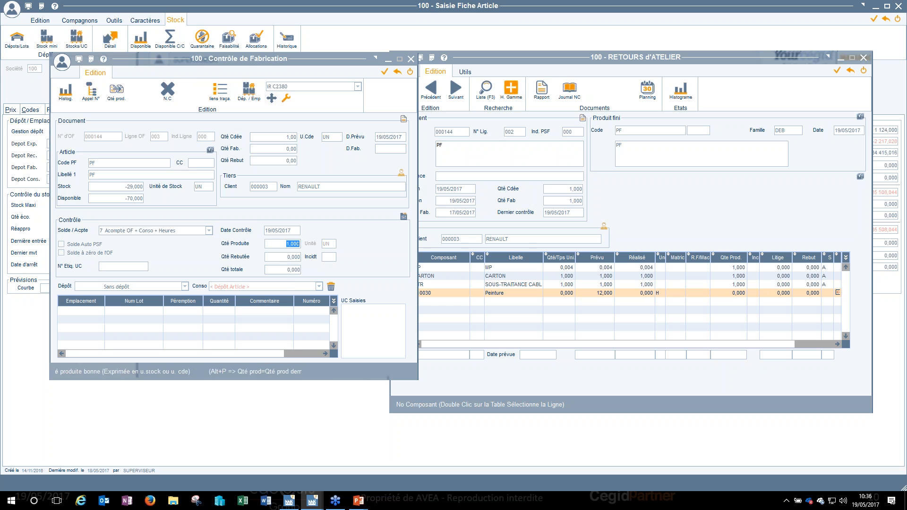
pyautogui.press('Tab')
pyautogui.press('Tab')
pyautogui.click(166, 288)
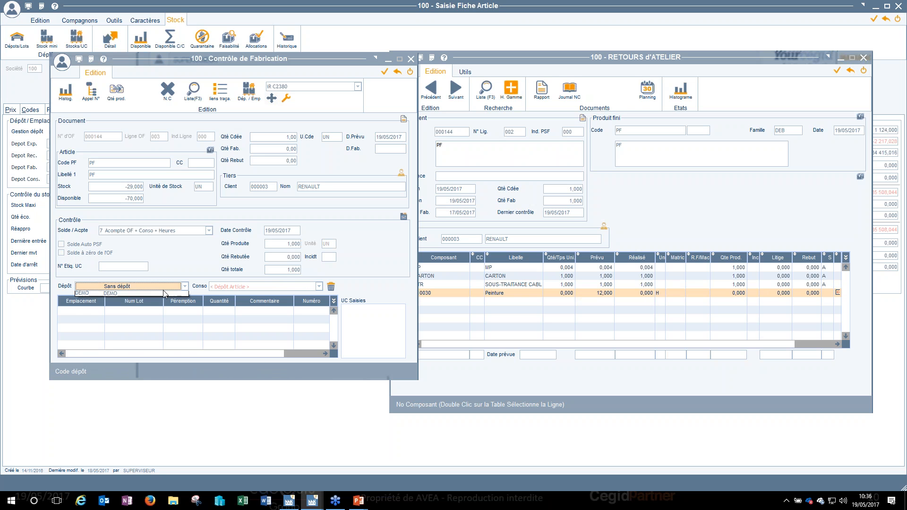
pyautogui.click(130, 312)
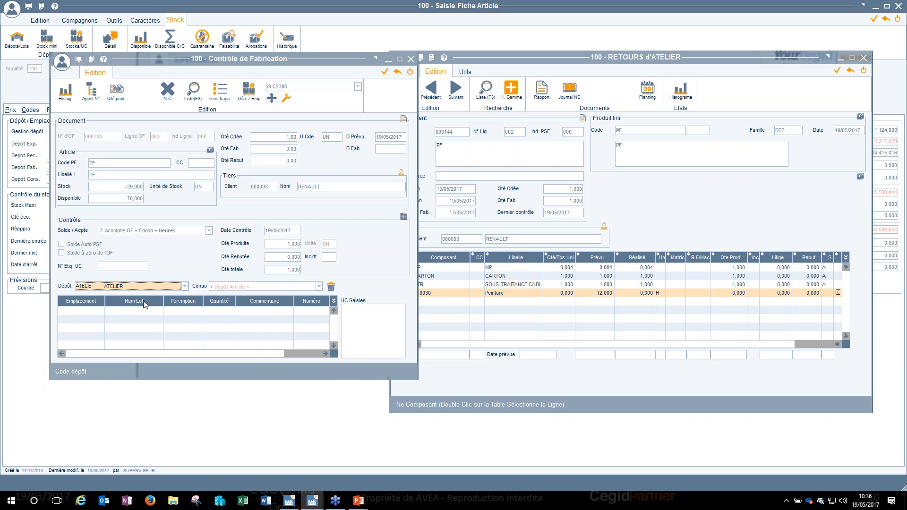
# Assign existing lot 16-00001 to line 3's produced quantity and validate the manufacturing control
pyautogui.press('Tab')
pyautogui.press('Tab')
pyautogui.press('Tab')
pyautogui.doubleClick(382, 312)
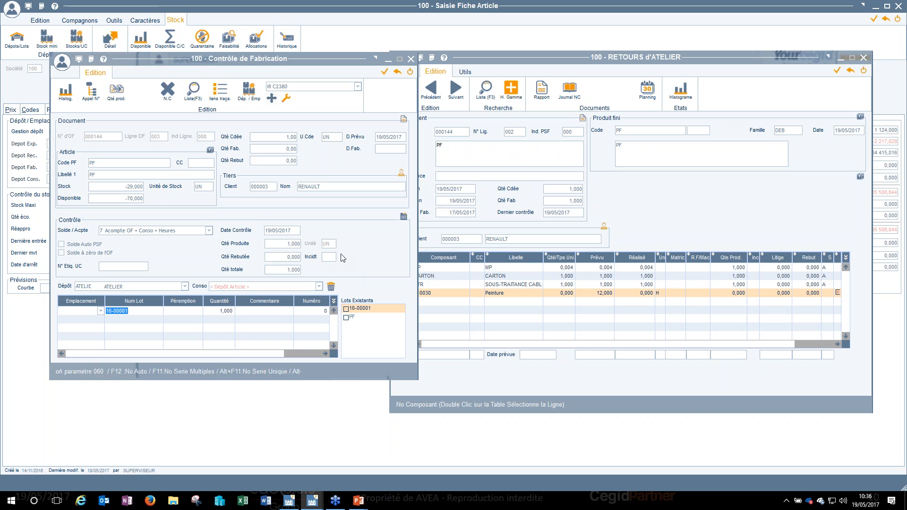
pyautogui.press('F10')
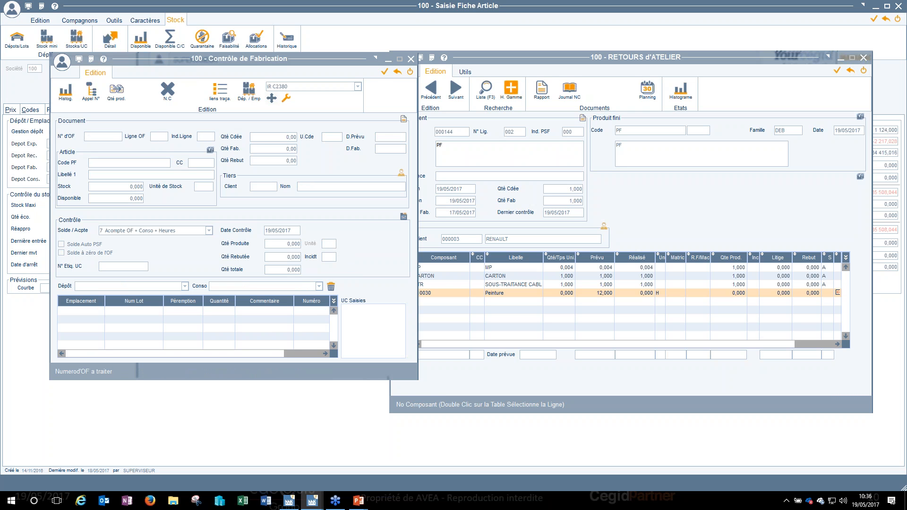
# Load line 3 of the internal order in the workshop returns and check its components through to the Peinture operation
pyautogui.click(690, 194)
pyautogui.write('144')
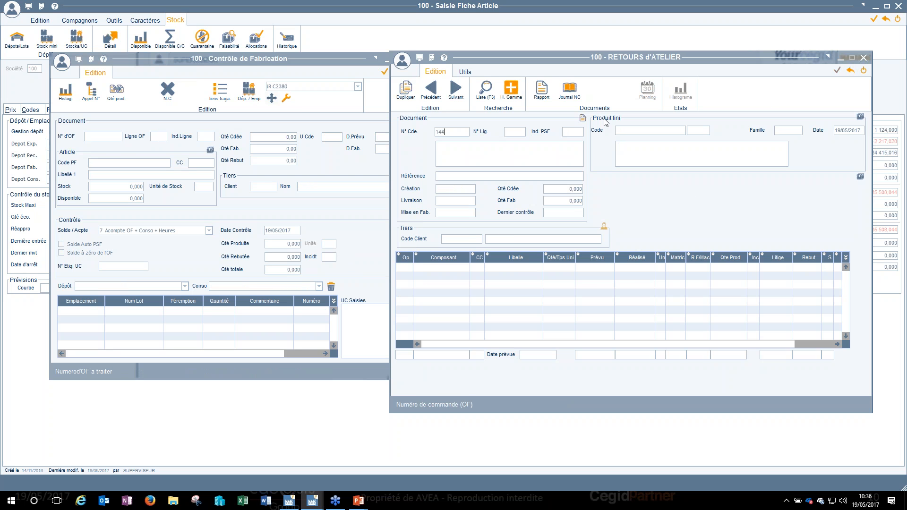
pyautogui.press('Tab')
pyautogui.write('3')
pyautogui.press('Tab')
pyautogui.press('Tab')
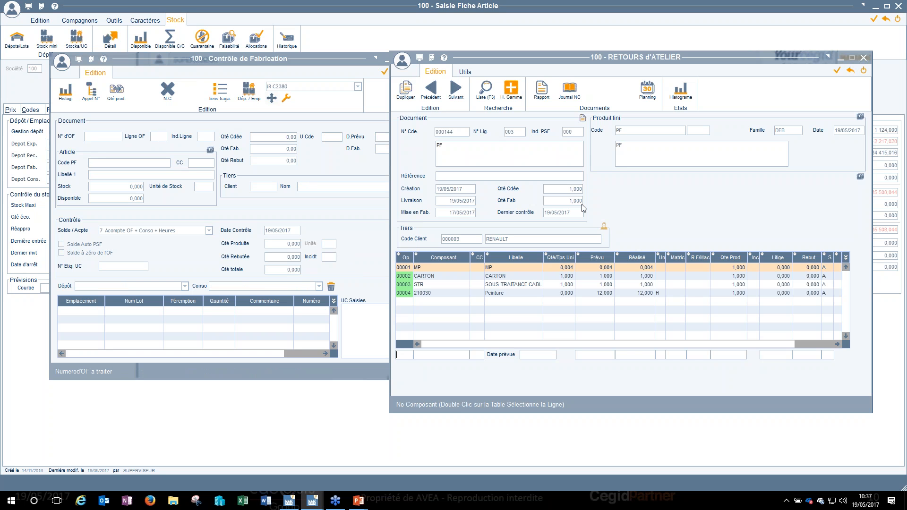
pyautogui.click(634, 294)
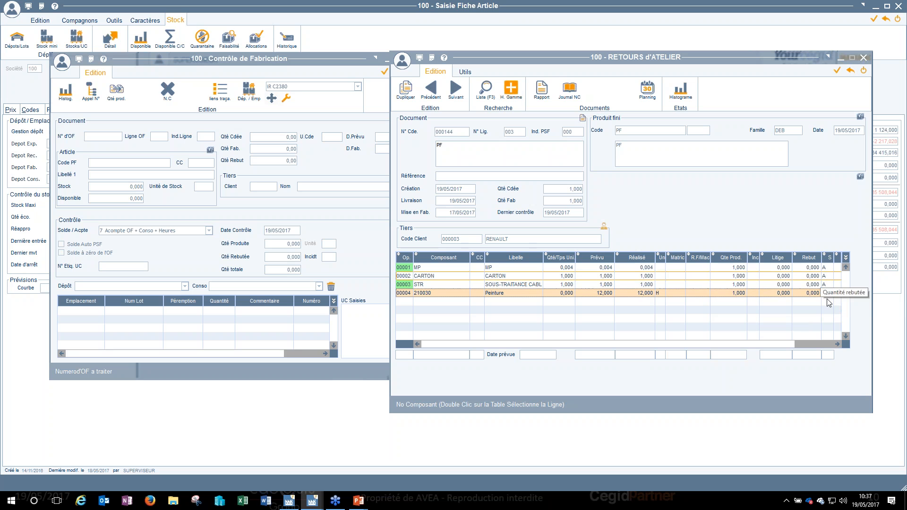
pyautogui.click(382, 111)
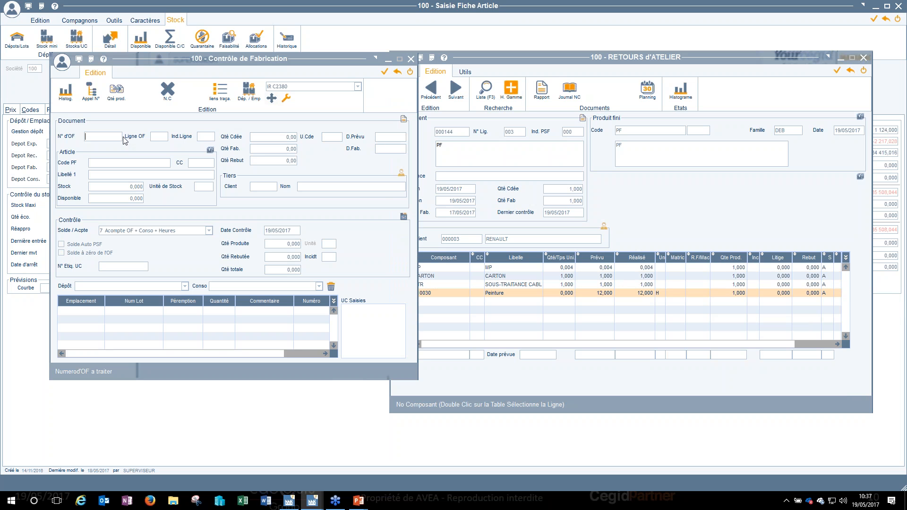
pyautogui.write('000144')
pyautogui.press('Tab')
pyautogui.write('001')
pyautogui.press('Tab')
pyautogui.press('Tab')
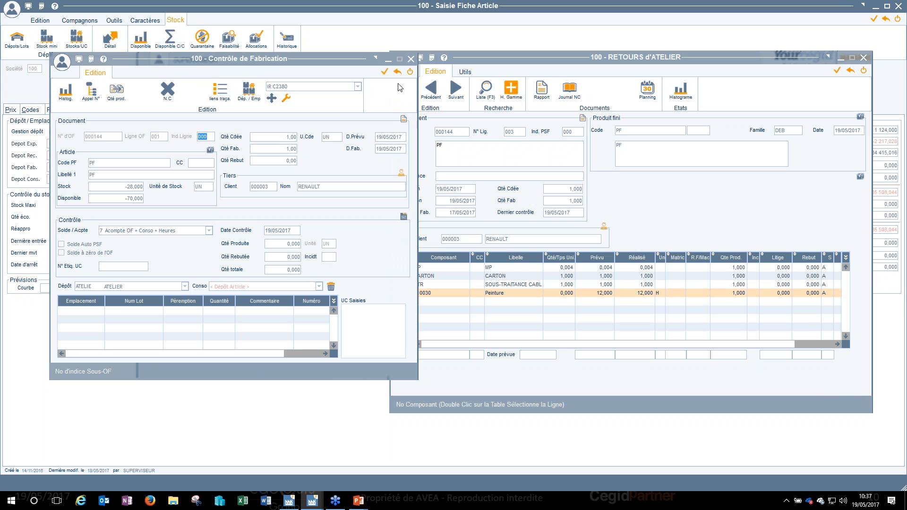
# Load line 4 of the internal order in the manufacturing control and set its treatment to 1 Solde Ligne OF
pyautogui.write('144')
pyautogui.press('Tab')
pyautogui.write('4')
pyautogui.press('Tab')
pyautogui.press('Tab')
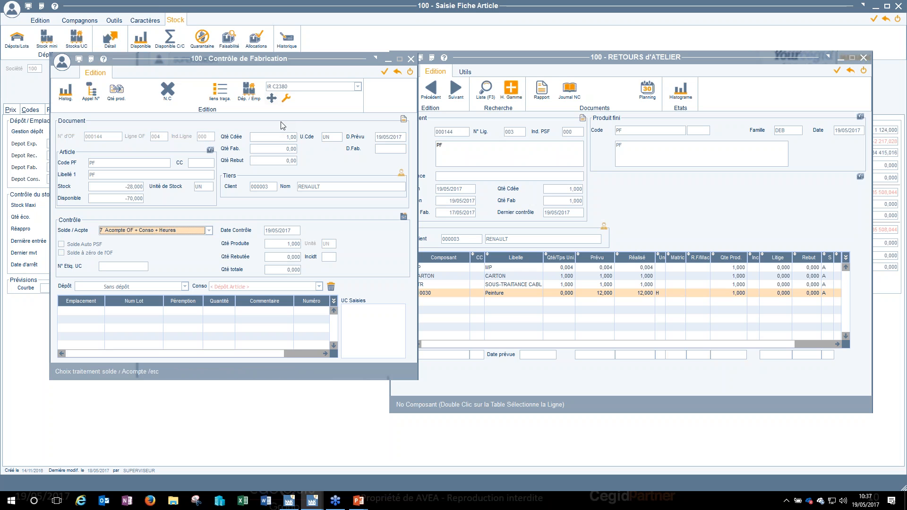
pyautogui.click(185, 233)
pyautogui.click(129, 242)
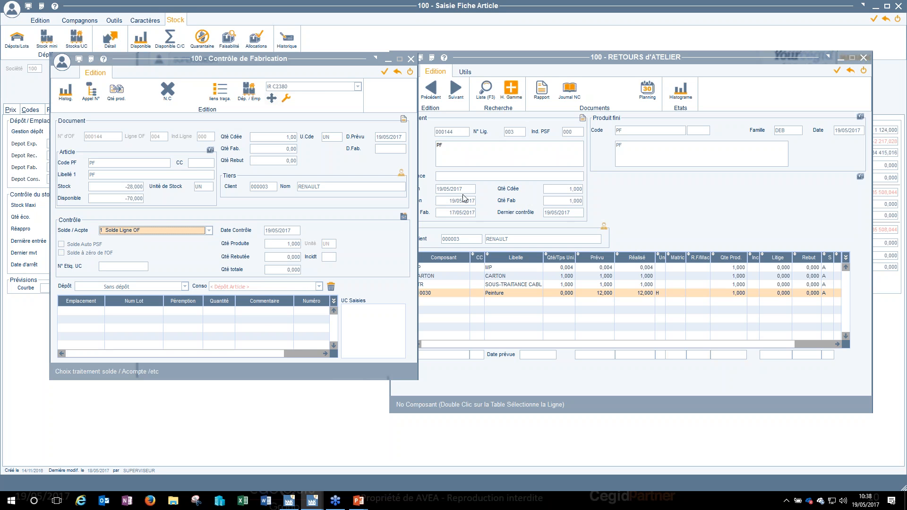
# Set line 4's depot to ATELIER with existing lot 16-00001 for the produced quantity and validate the control
pyautogui.click(278, 244)
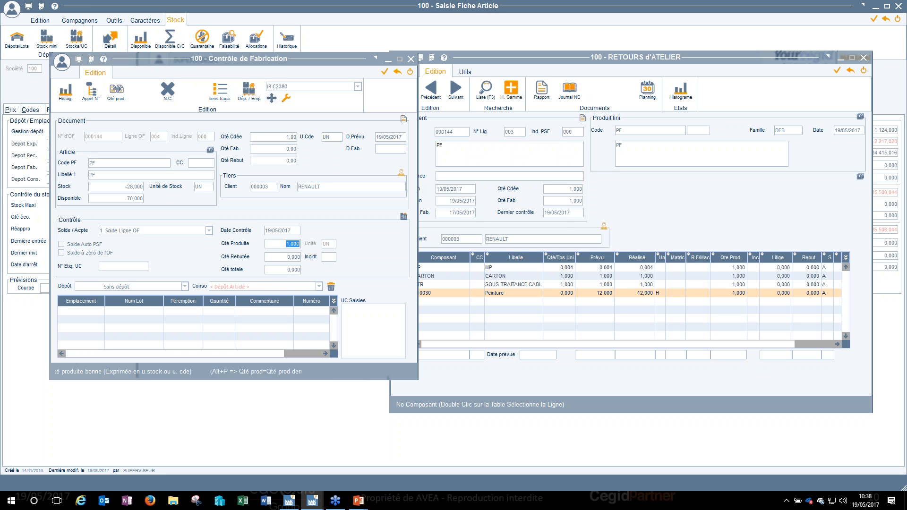
pyautogui.press('Tab')
pyautogui.press('Tab')
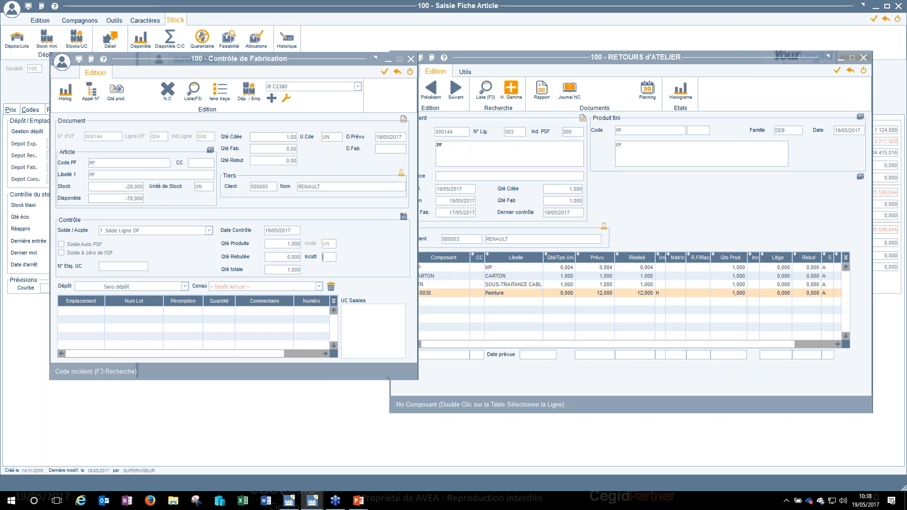
pyautogui.click(136, 286)
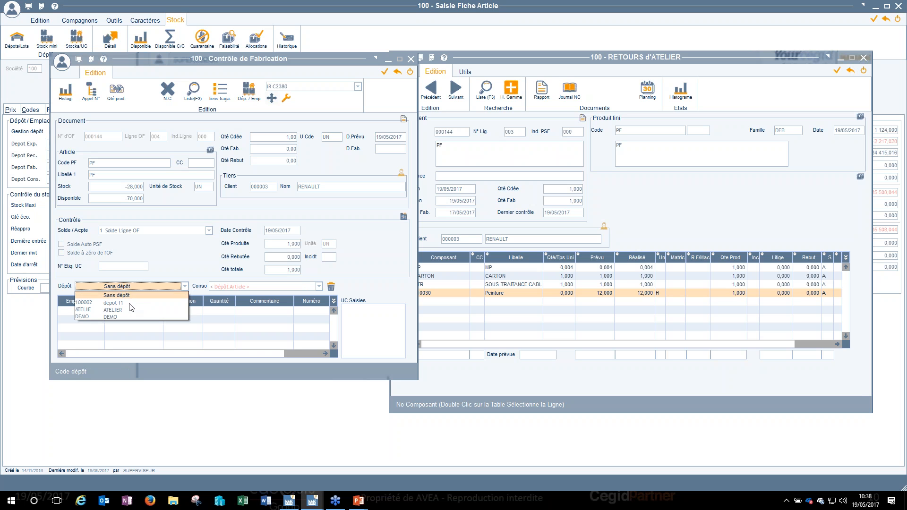
pyautogui.click(116, 310)
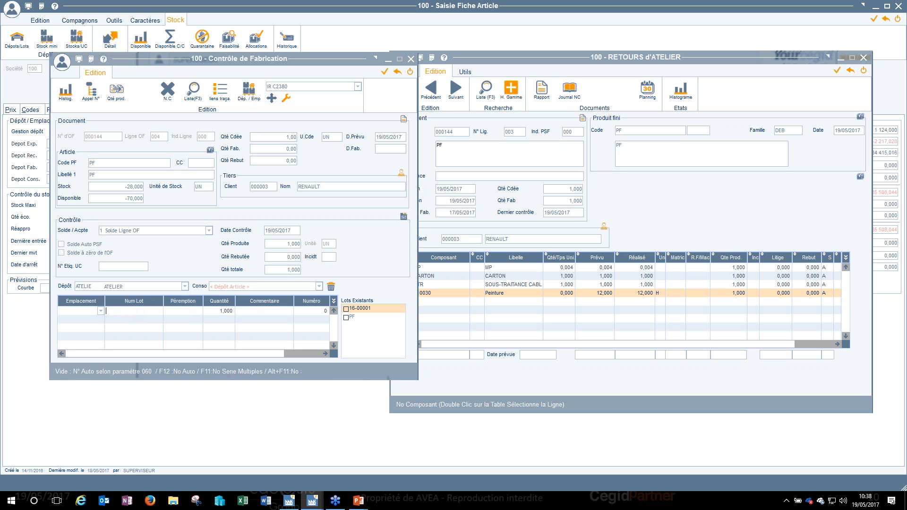
pyautogui.doubleClick(368, 309)
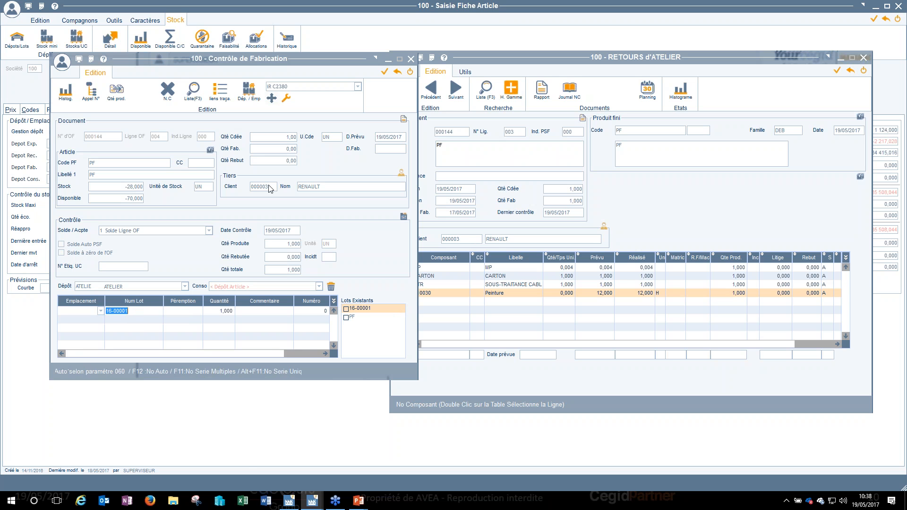
pyautogui.click(384, 72)
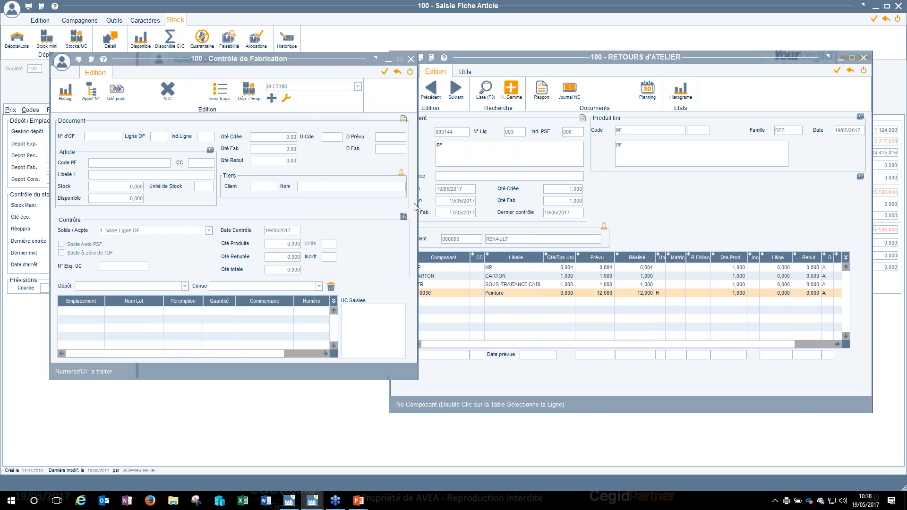
# Set the manufacturing control's print output to Aperçu avant impression
pyautogui.click(341, 88)
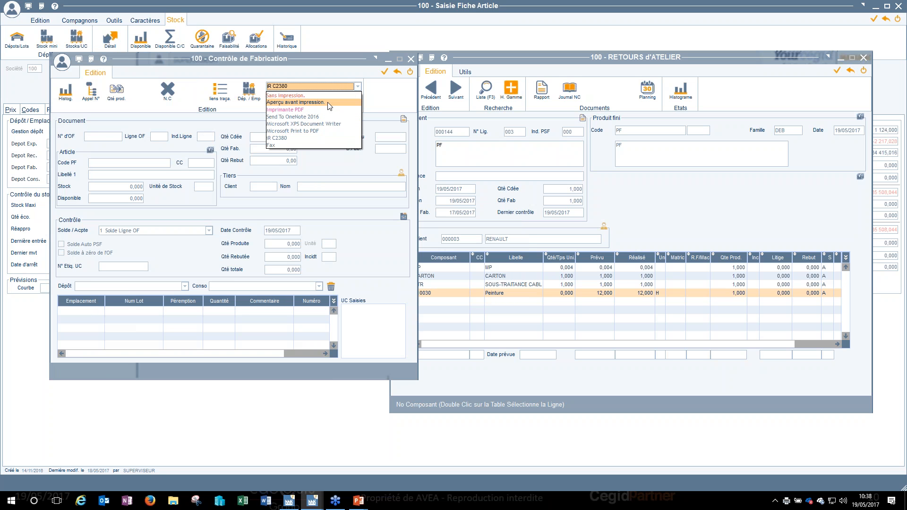
pyautogui.click(328, 103)
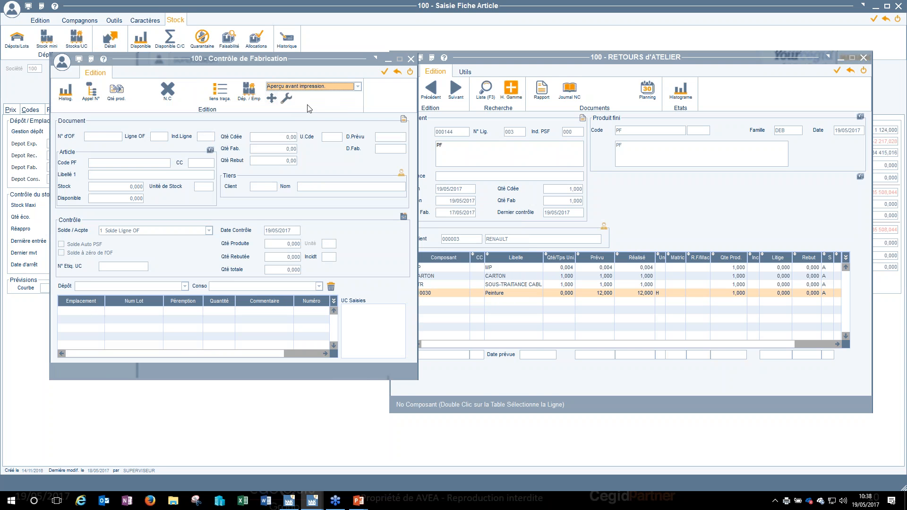
# Load line 4 of the internal order in the workshop returns and try to open its Peinture operation
pyautogui.click(850, 70)
pyautogui.write('144')
pyautogui.press('Tab')
pyautogui.write('4')
pyautogui.press('Tab')
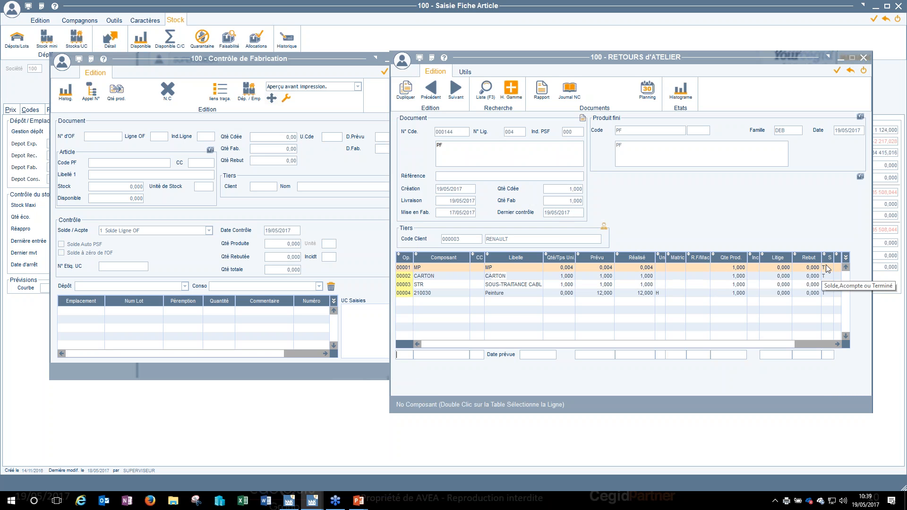
pyautogui.doubleClick(639, 290)
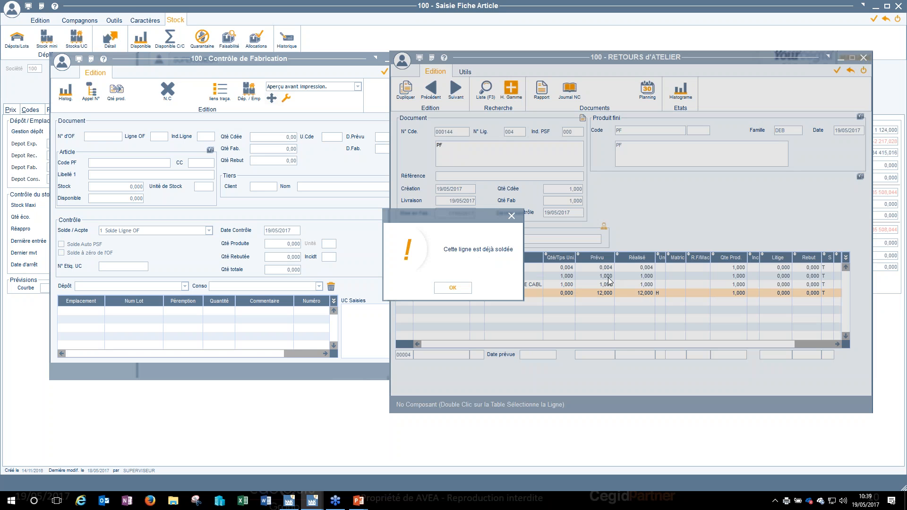
pyautogui.click(454, 290)
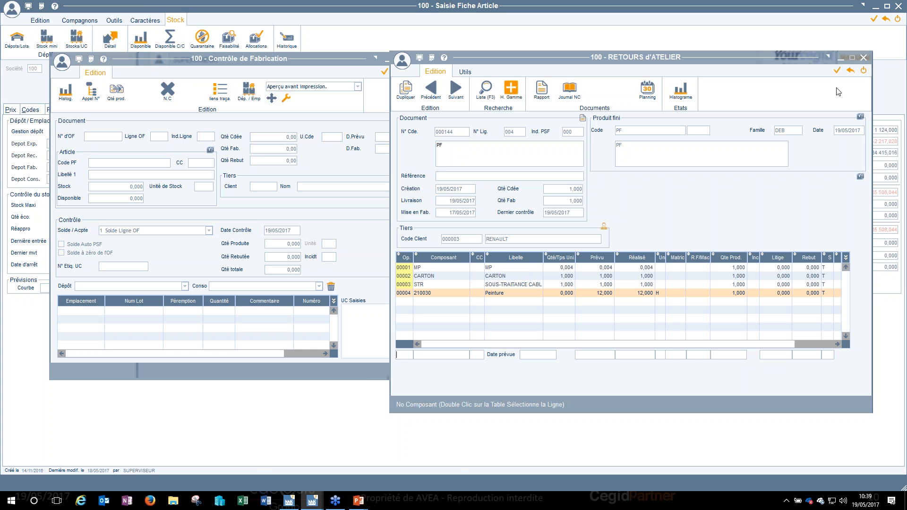
# Switch to the PowerPoint presentation and check the list of manufacturing control examples on the slide
pyautogui.moveTo(372, 502)
pyautogui.click(389, 472)
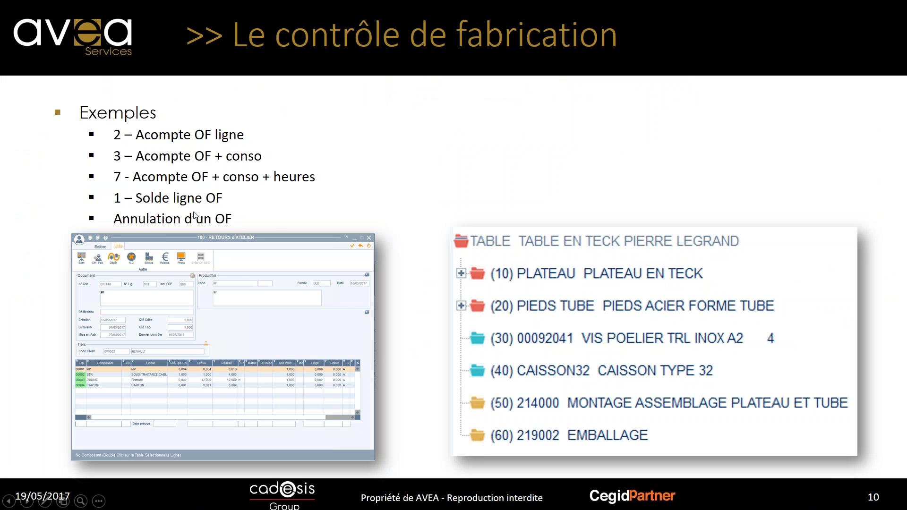
# Switch back to the Cegid Manufacturing PMI windows and place the manufacturing control beside the workshop returns
pyautogui.hotkey('alt', 'Tab')
pyautogui.click(497, 178)
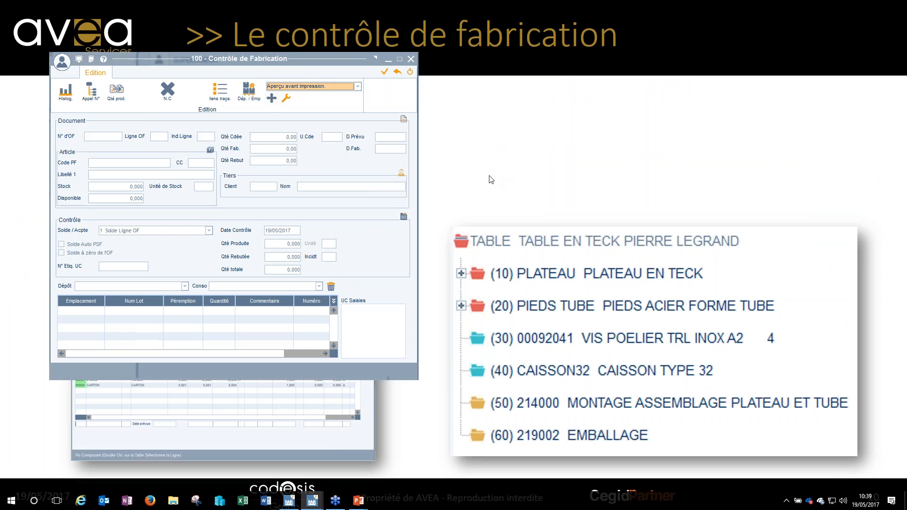
pyautogui.click(301, 505)
pyautogui.moveTo(301, 506)
pyautogui.click(314, 457)
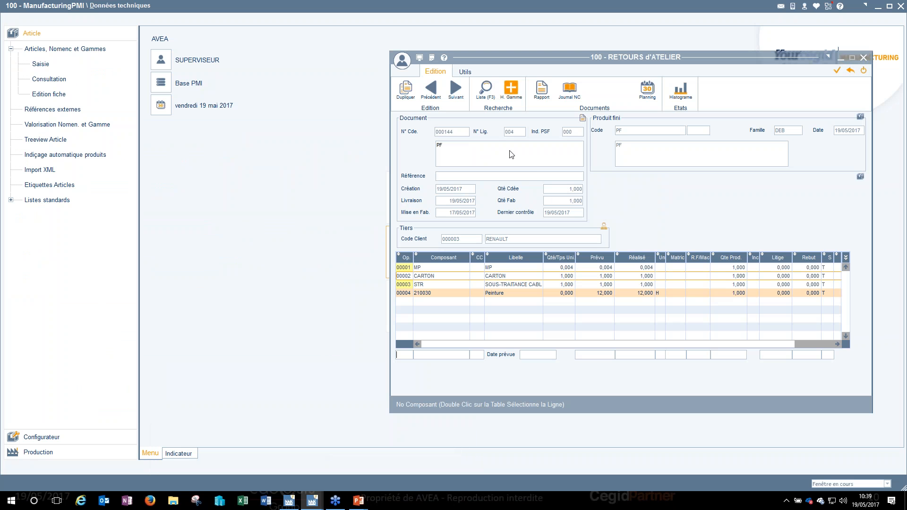
pyautogui.moveTo(310, 505)
pyautogui.click(274, 471)
pyautogui.moveTo(289, 57); pyautogui.dragTo(262, 56)
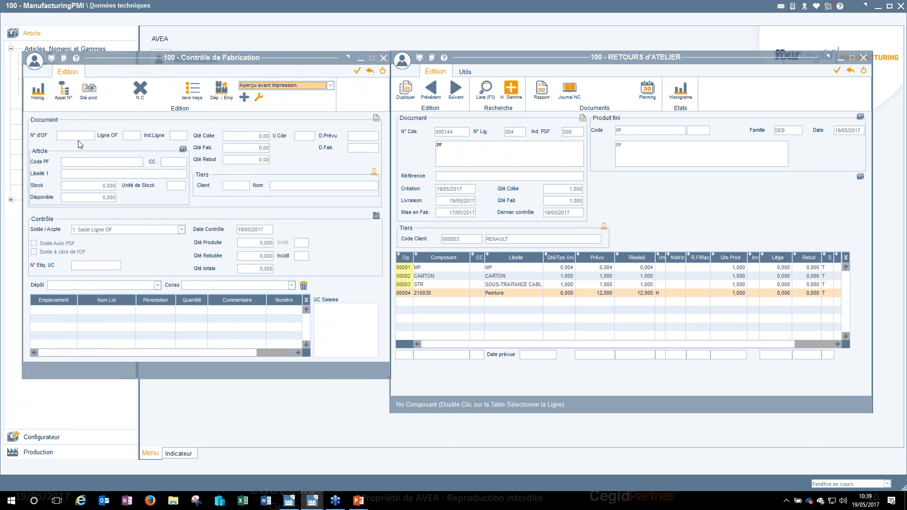
# Load line 1 of the internal order in the manufacturing control
pyautogui.write('1')
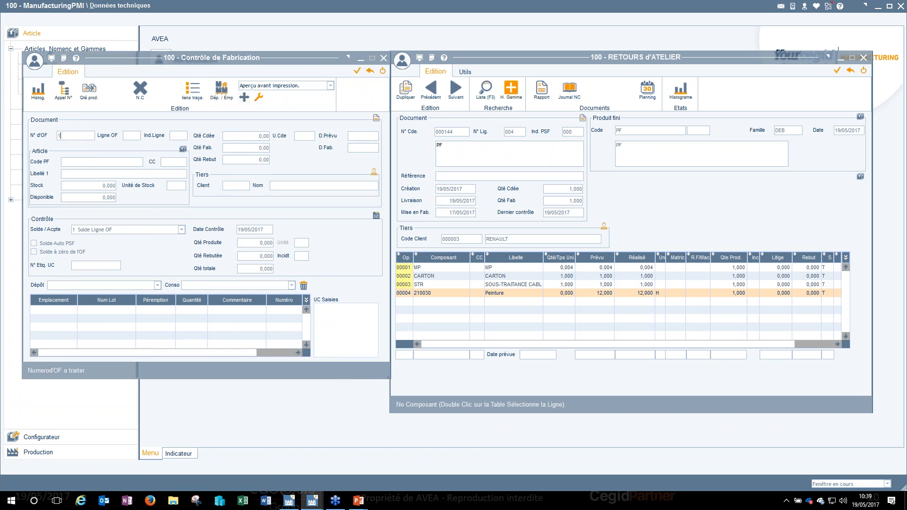
pyautogui.write('44')
pyautogui.press('Tab')
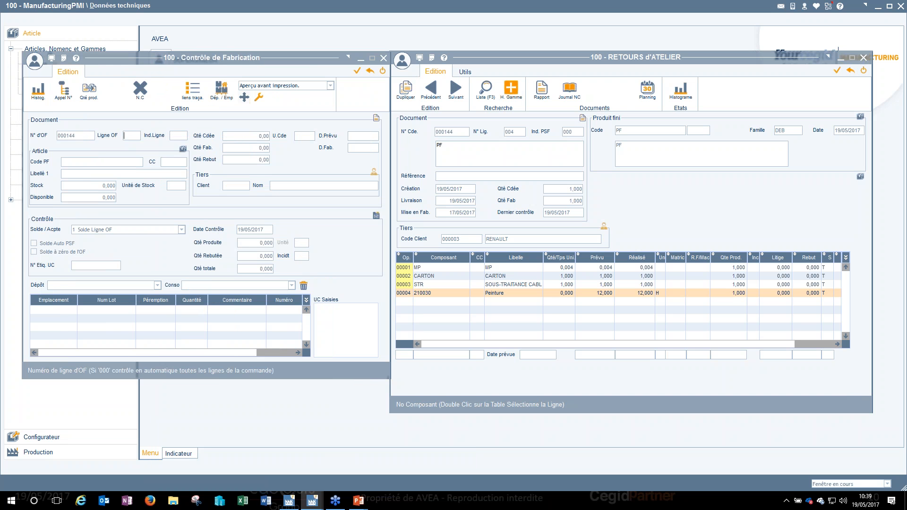
pyautogui.press('Tab')
pyautogui.press('Tab')
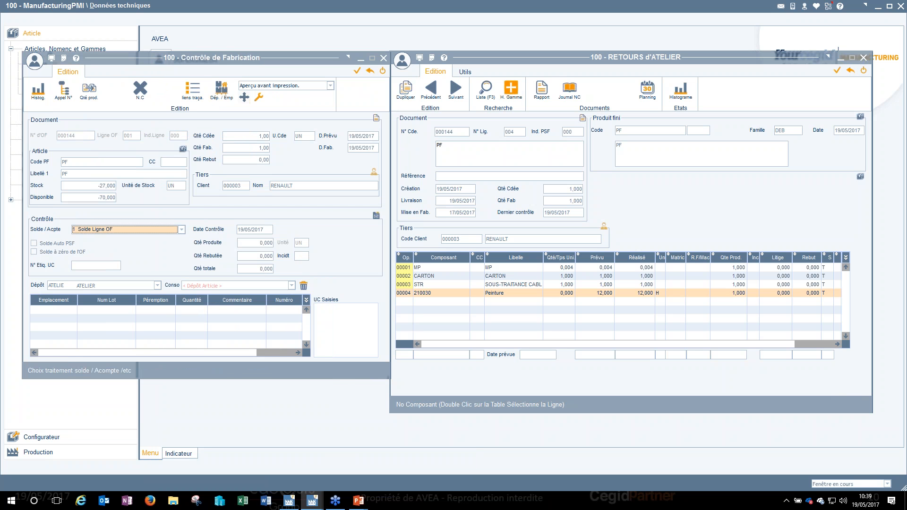
# Enable Solde à zéro de l'OF for line 1, validate the control and confirm stopping the order
pyautogui.click(47, 253)
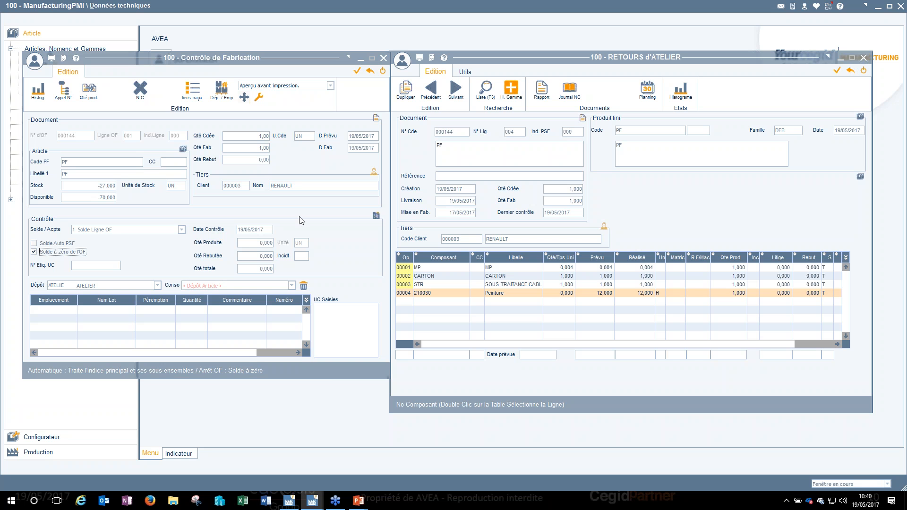
pyautogui.click(357, 71)
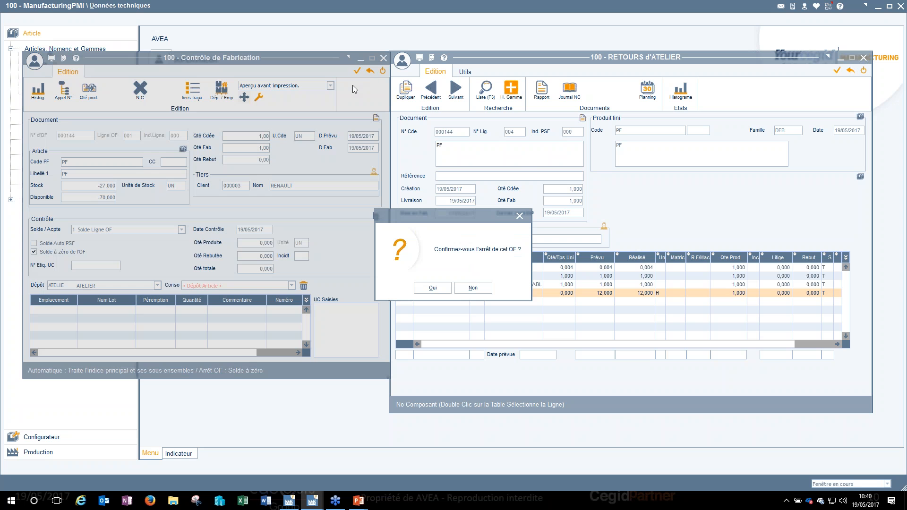
pyautogui.click(432, 288)
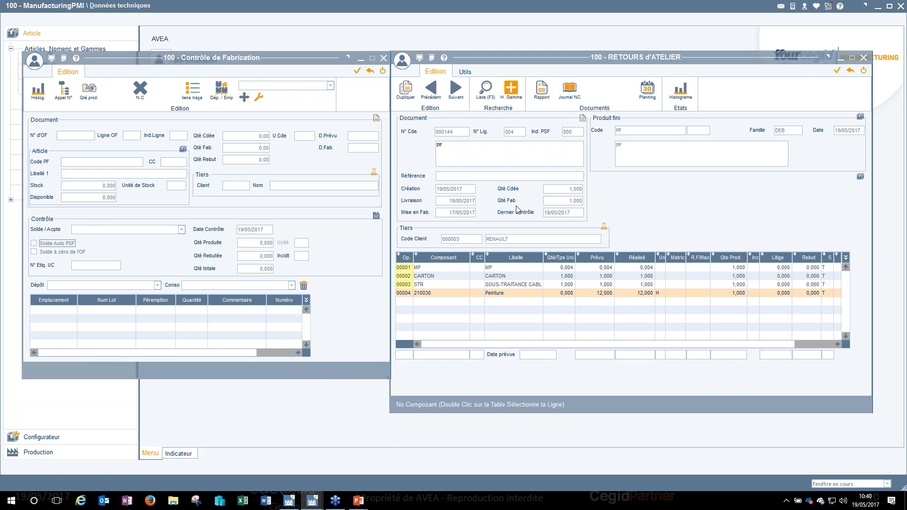
# Load line 1 of the internal order in the workshop returns to check the effect of the zero balance
pyautogui.click(850, 70)
pyautogui.write('144')
pyautogui.press('Return')
pyautogui.press('Return')
pyautogui.press('Return')
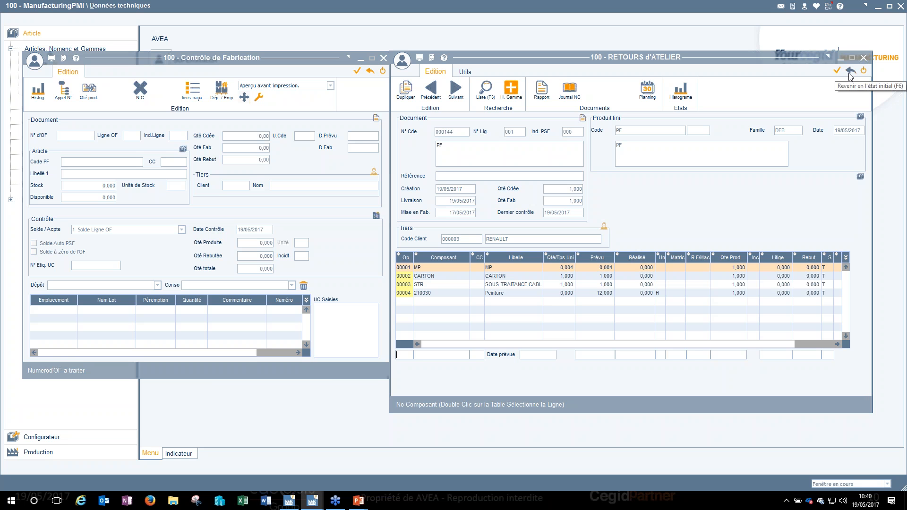
# Load line 2 of the internal order in the manufacturing control
pyautogui.click(72, 136)
pyautogui.write('144')
pyautogui.press('Tab')
pyautogui.write('2')
pyautogui.press('Tab')
pyautogui.press('Tab')
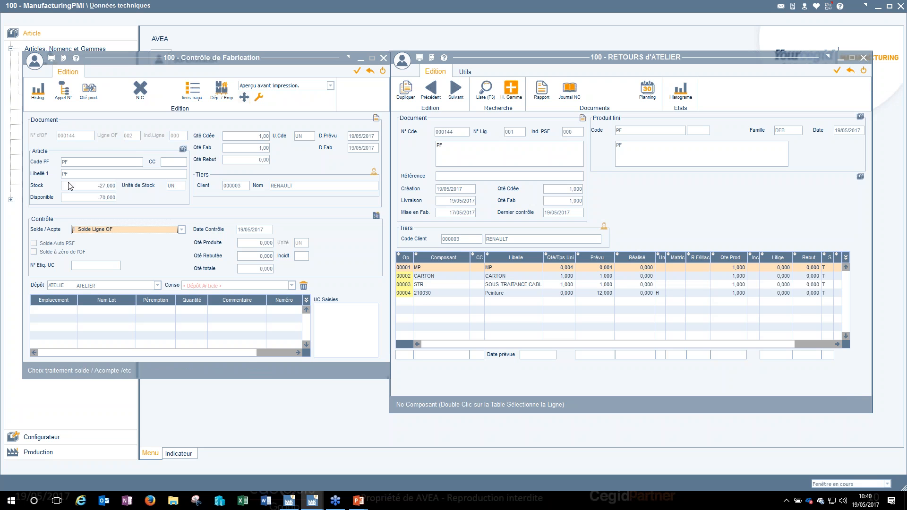
# Enable Solde à zéro de l'OF for line 2, validate the control and confirm stopping the order line
pyautogui.click(48, 255)
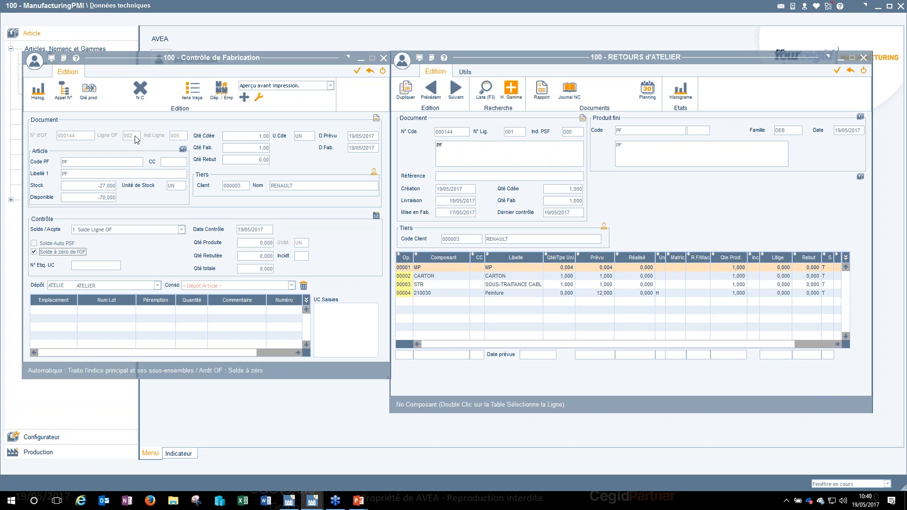
pyautogui.press('Return')
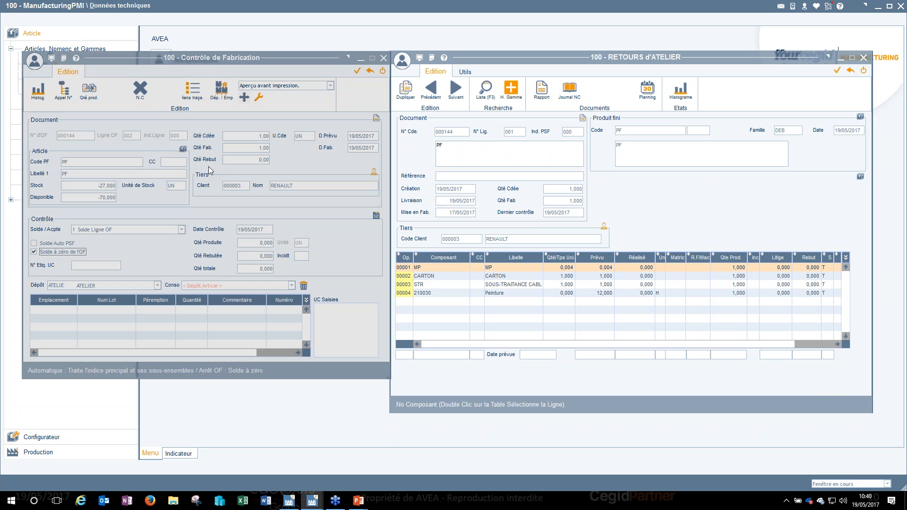
pyautogui.click(432, 288)
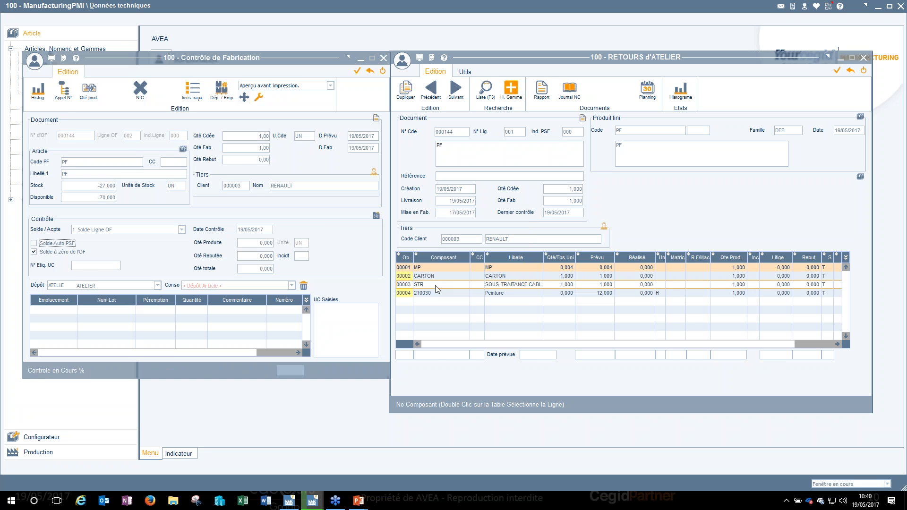
# Clear the line 1 record from the workshop returns and load line 2 of the internal order
pyautogui.click(850, 71)
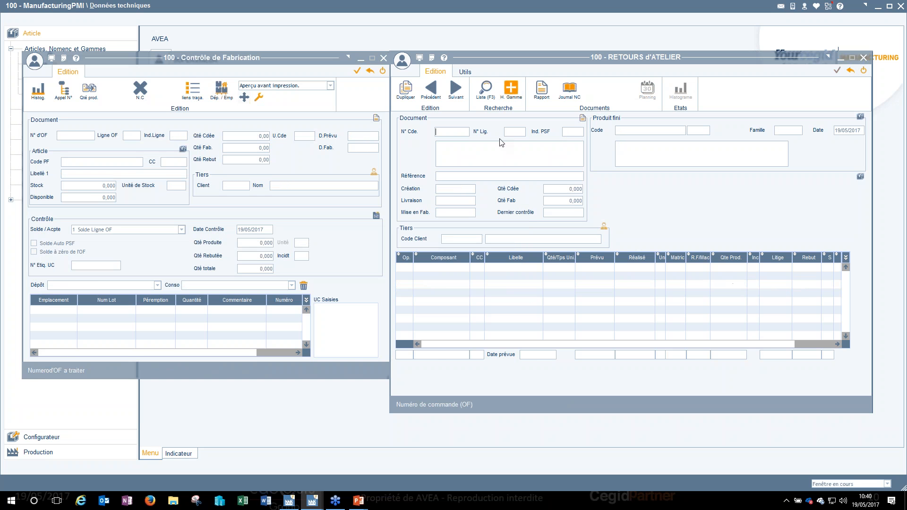
pyautogui.write('144')
pyautogui.press('Return')
pyautogui.write('2')
pyautogui.press('Return')
pyautogui.press('Return')
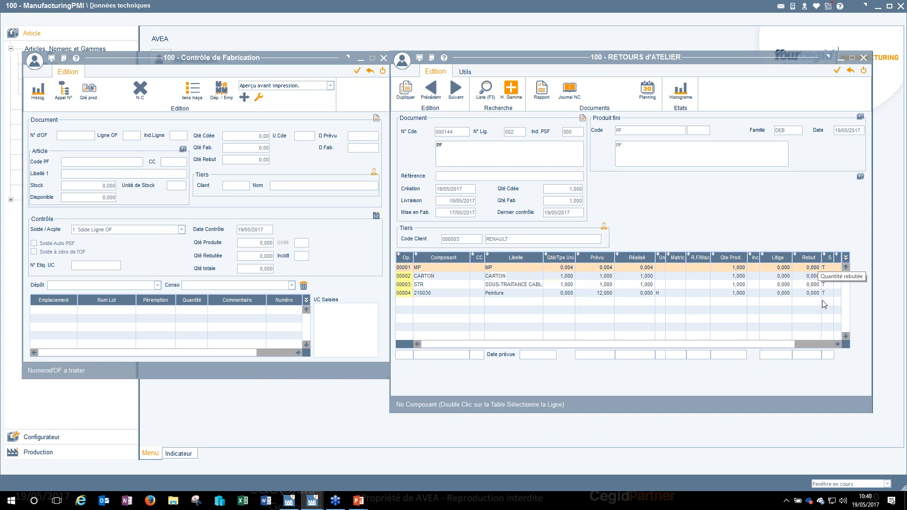
# Sort line 2's components by operation and examine the Réalisé values, including the 210030 Peinture operation
pyautogui.click(627, 276)
pyautogui.click(637, 257)
pyautogui.click(407, 258)
pyautogui.click(632, 268)
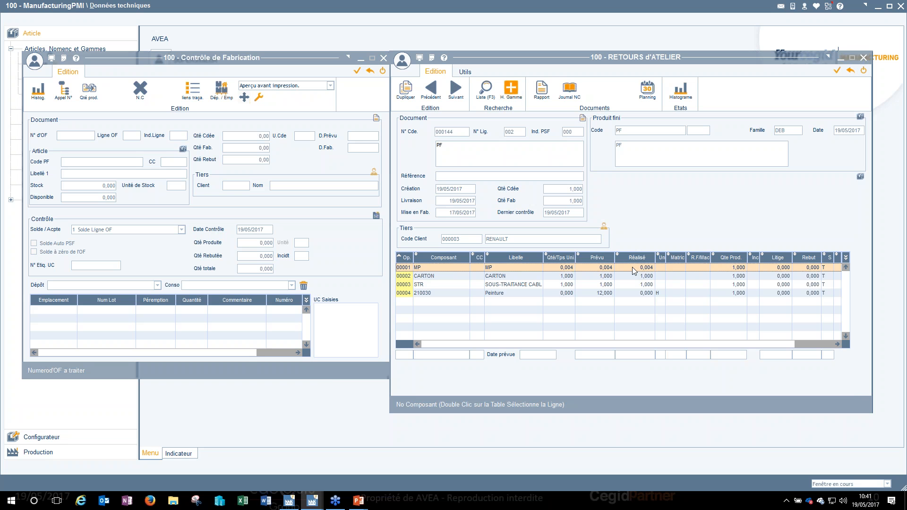
pyautogui.click(639, 294)
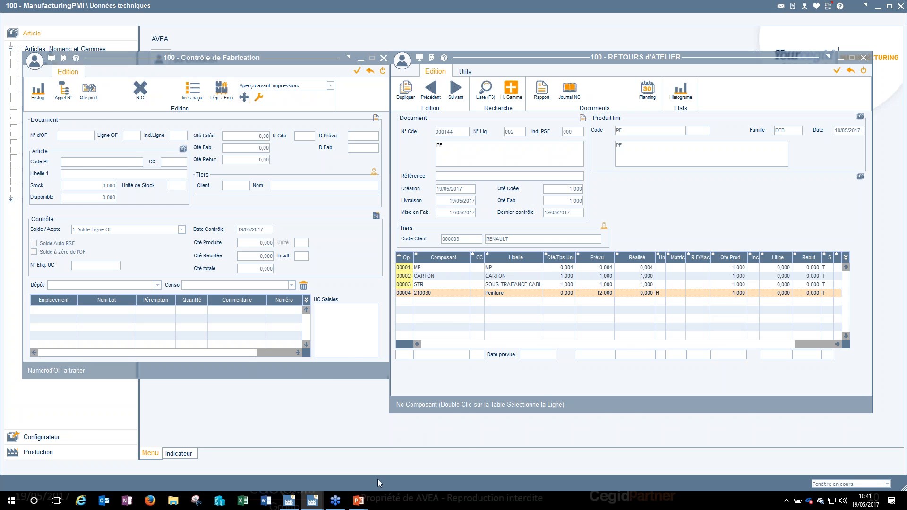
# Switch to the PowerPoint slide show and advance to the Traçabilité slide of Le contrôle de fabrication
pyautogui.moveTo(359, 500)
pyautogui.click(395, 476)
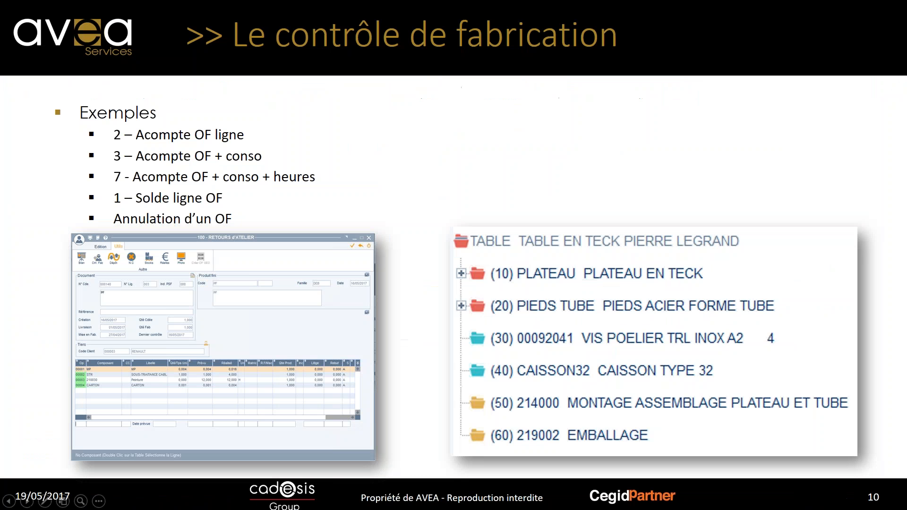
pyautogui.click(431, 278)
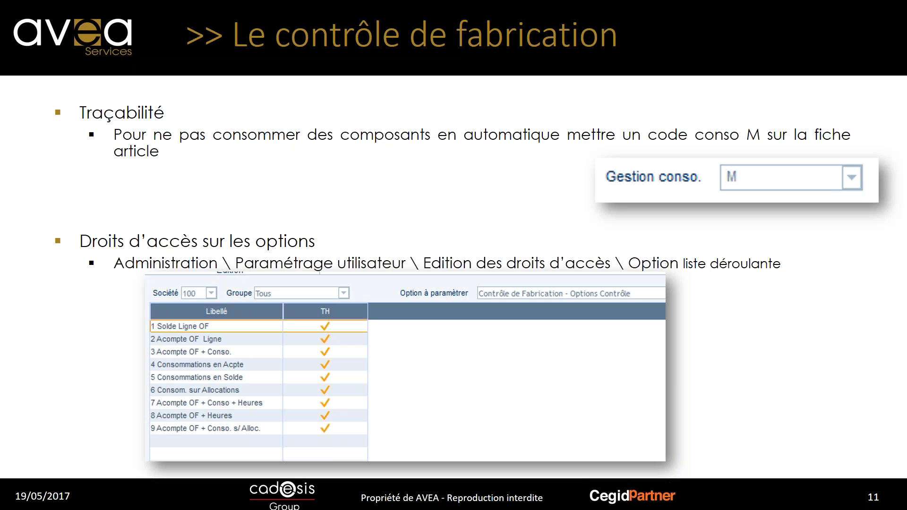
# Switch to the MP article record in Saisie Fiche Article and set its Gestion conso. to M - Manuel
pyautogui.hotkey('alt', 'Tab')
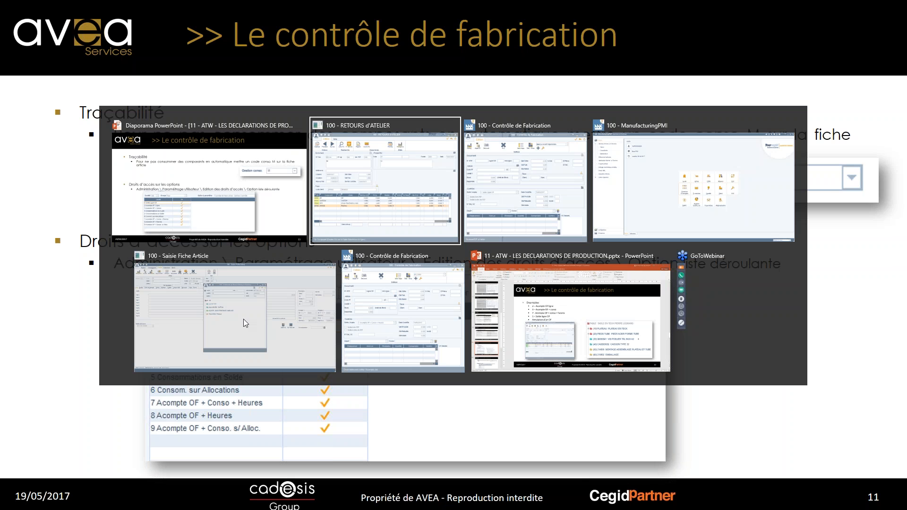
pyautogui.click(296, 305)
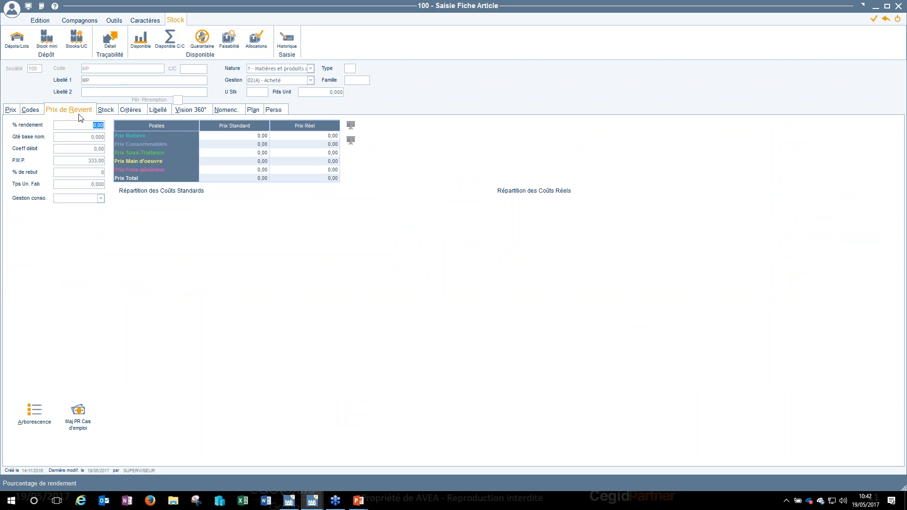
pyautogui.click(101, 198)
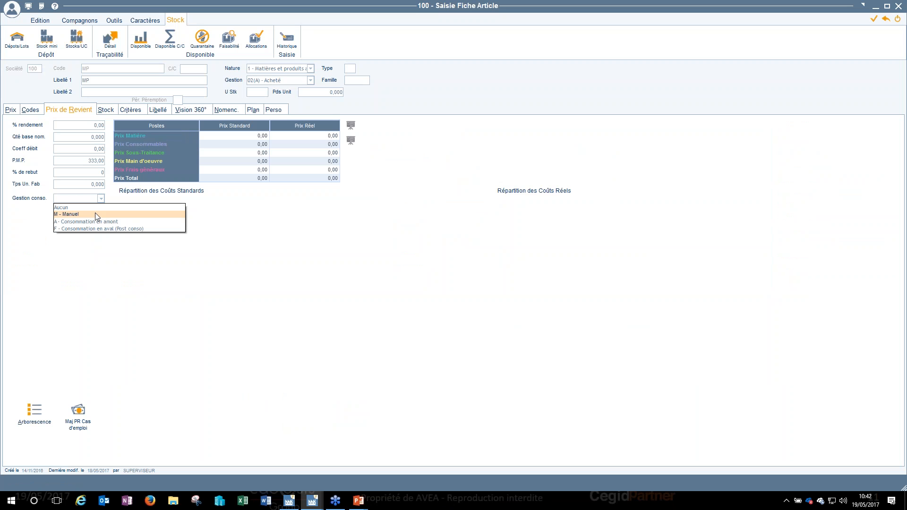
pyautogui.click(95, 214)
pyautogui.click(101, 199)
# Set Traçabilité to O in the MP article's stock data, and return to its Prix de Revient data
pyautogui.click(108, 110)
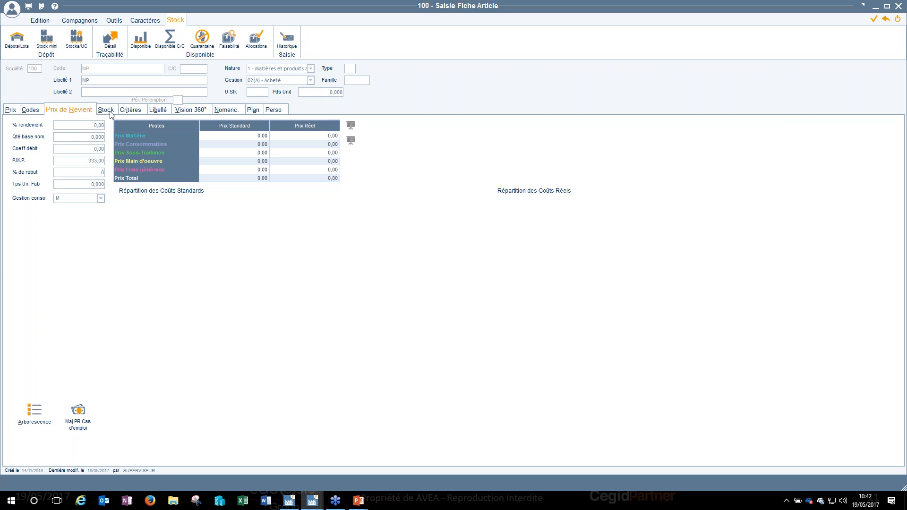
pyautogui.press('Tab')
pyautogui.write('O')
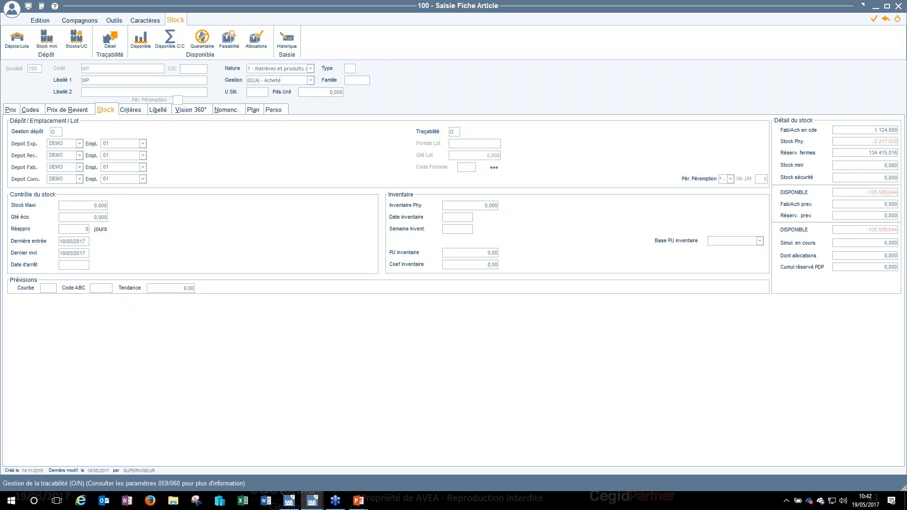
pyautogui.click(71, 110)
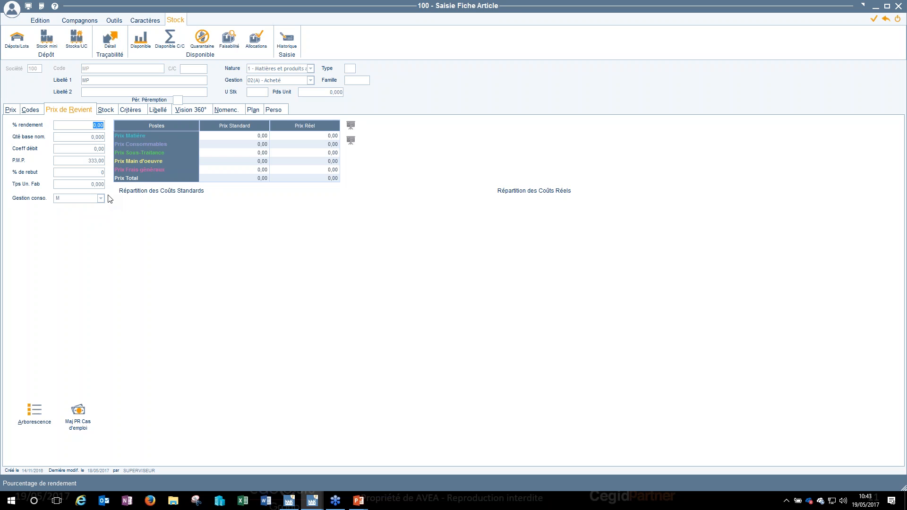
# Switch back to the PowerPoint slide show and advance to the Questions slide
pyautogui.click(358, 501)
pyautogui.click(386, 480)
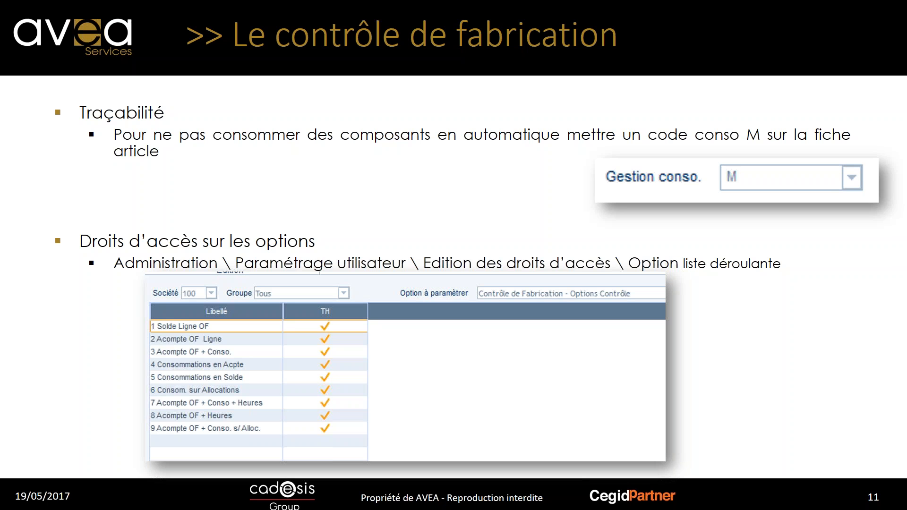
pyautogui.click(663, 209)
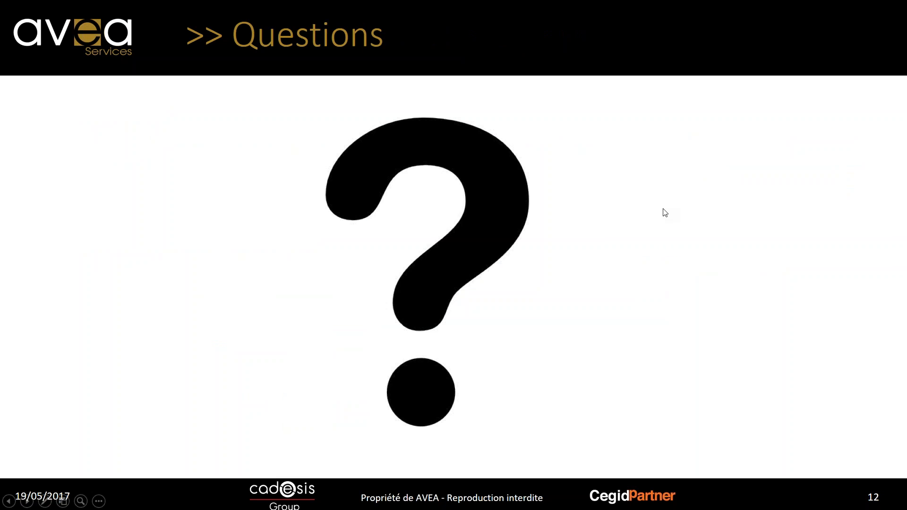